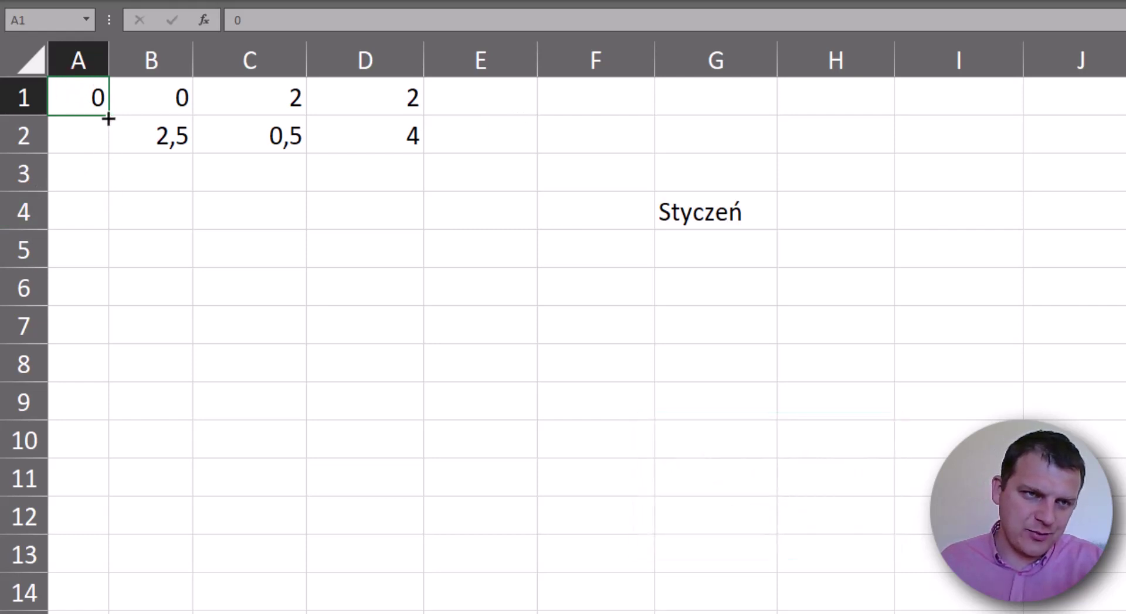
Fill A1:A8 with the series 0 to 7 through Auto Fill Options, then undo it
{"action": "left_click_drag", "start_coordinate": [108, 119], "coordinate": [103, 377]}
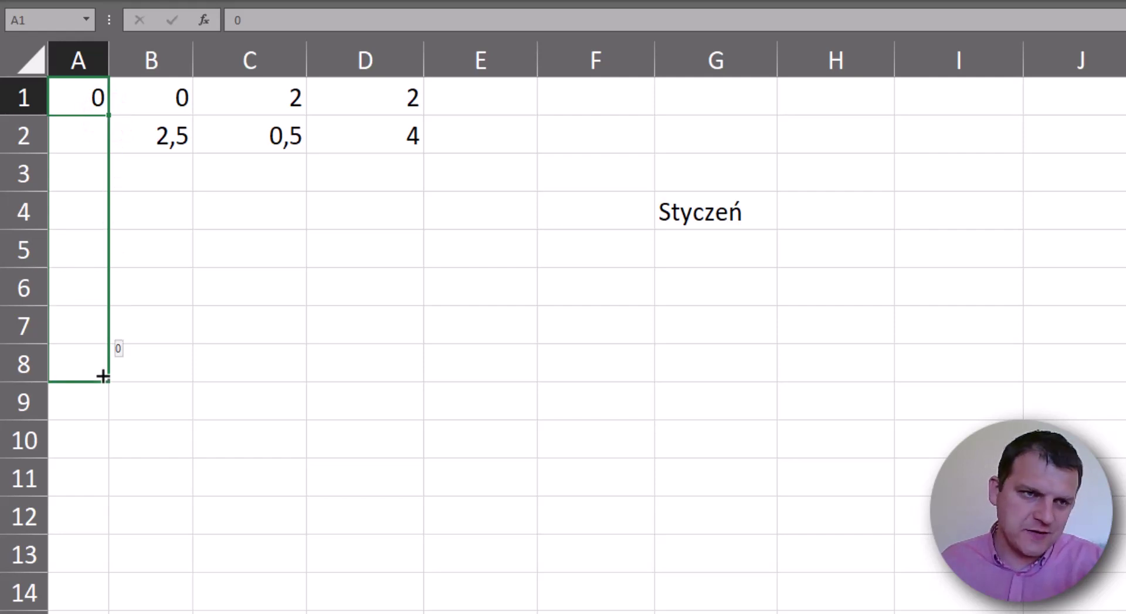
{"action": "left_click_drag", "start_coordinate": [104, 377], "coordinate": [103, 378]}
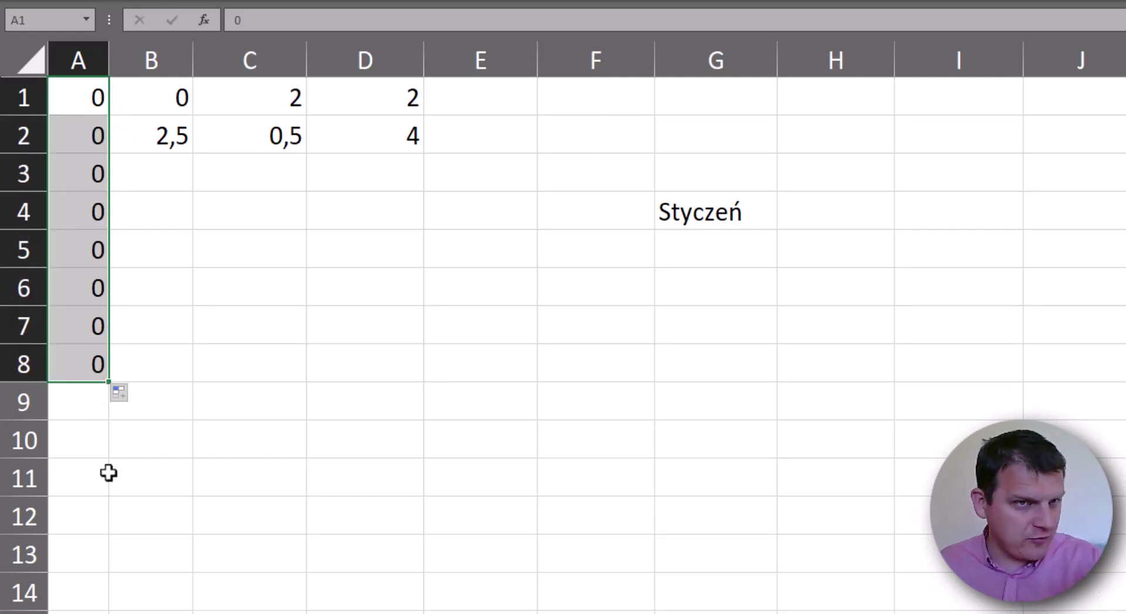
{"action": "left_click", "coordinate": [122, 396]}
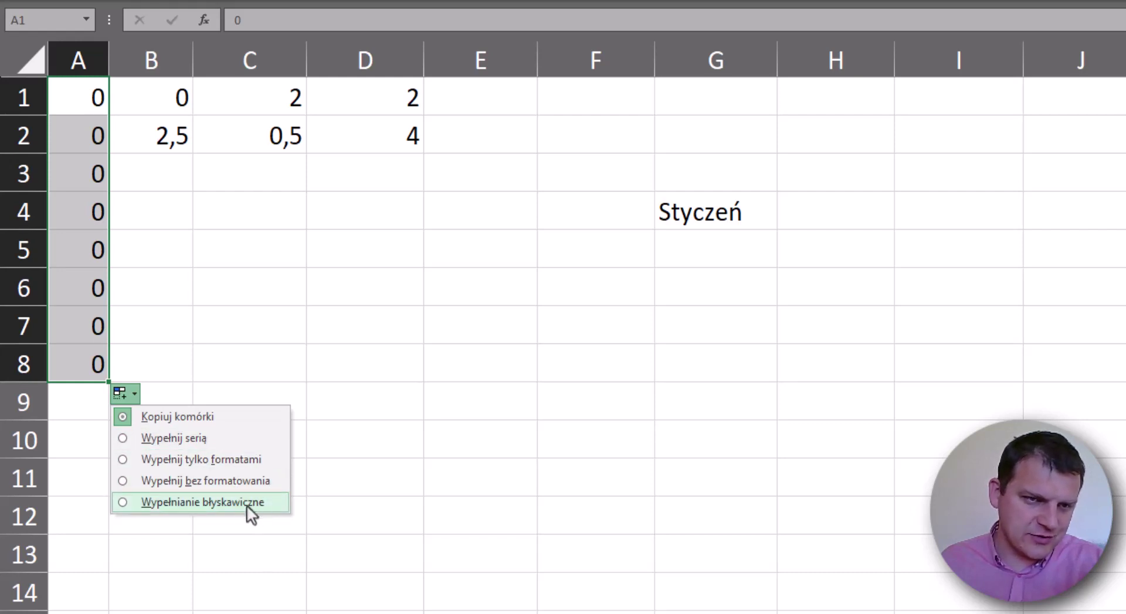
{"action": "left_click", "coordinate": [201, 440]}
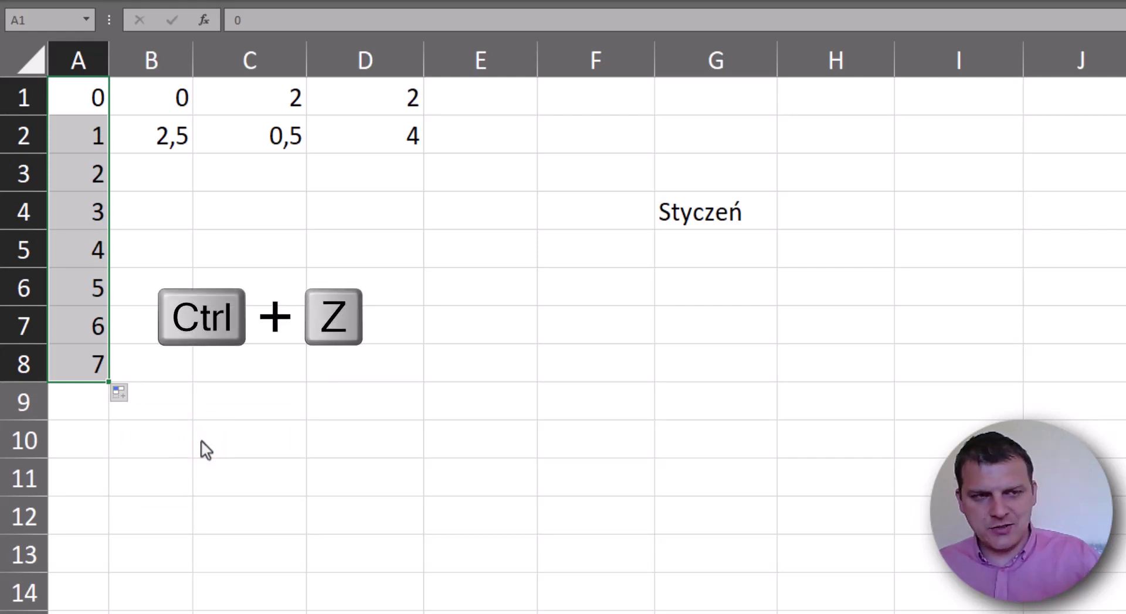
{"action": "key", "text": "ctrl+z"}
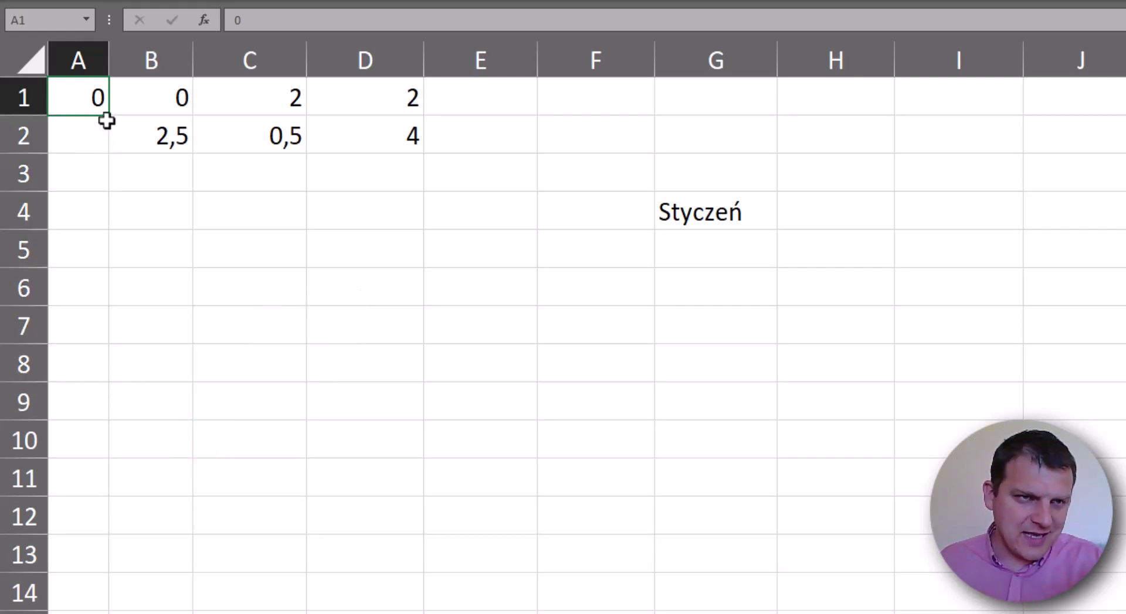
Try a Ctrl-drag 0 to 7 fill and undo it, then right-drag to fill A1:A9 with 0 to 8
{"action": "left_click_drag", "start_coordinate": [108, 118], "coordinate": [110, 366]}
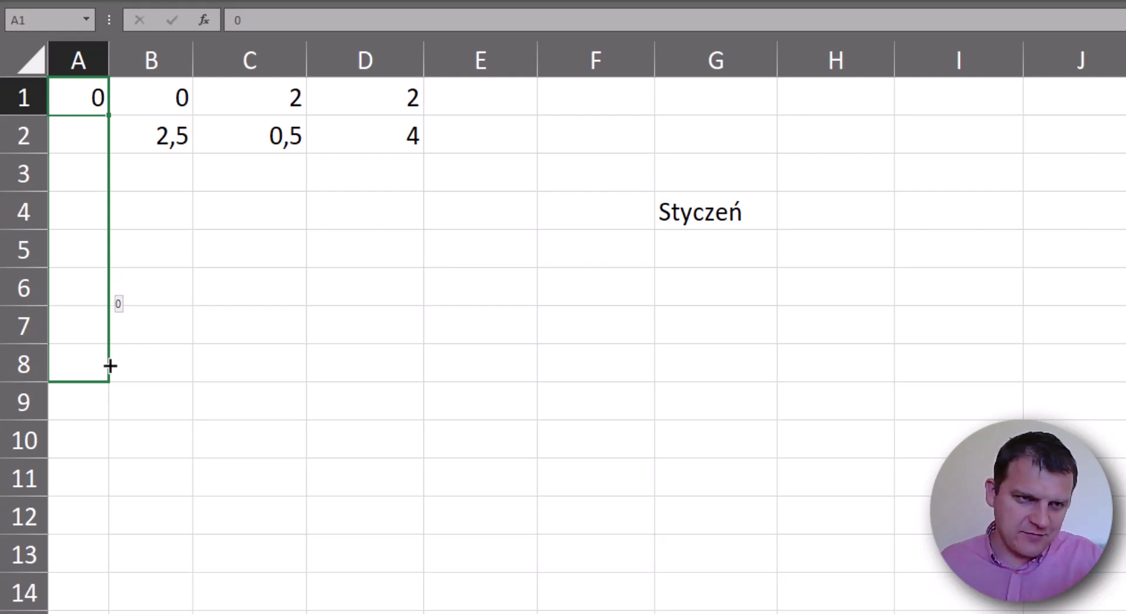
{"action": "key", "text": "ctrl"}
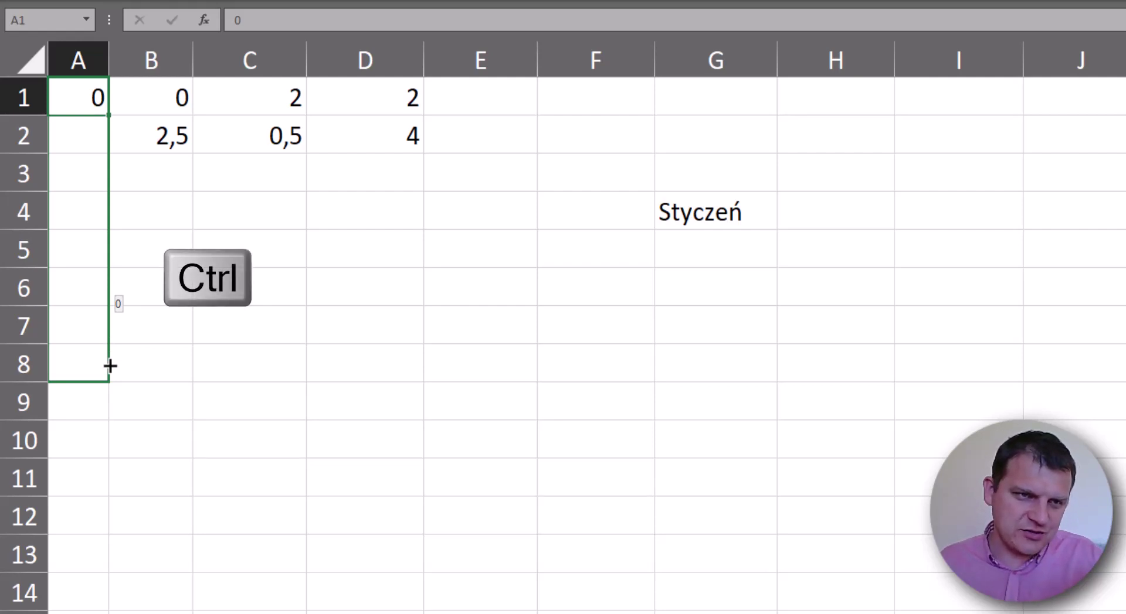
{"action": "left_click_drag", "start_coordinate": [120, 384], "coordinate": [127, 386]}
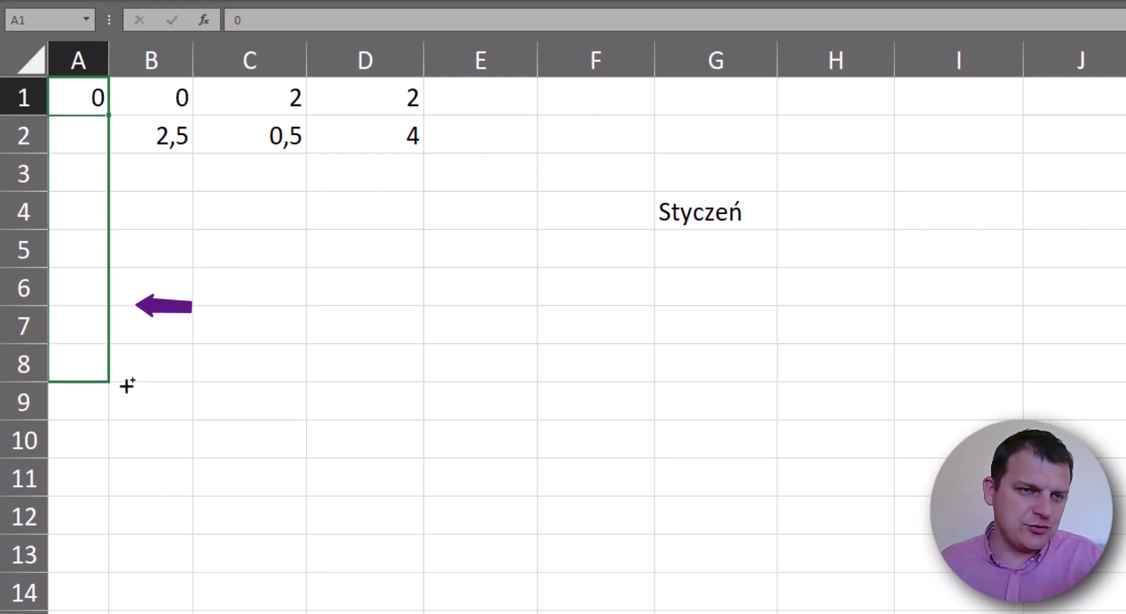
{"action": "left_click_drag", "start_coordinate": [127, 386], "coordinate": [126, 386]}
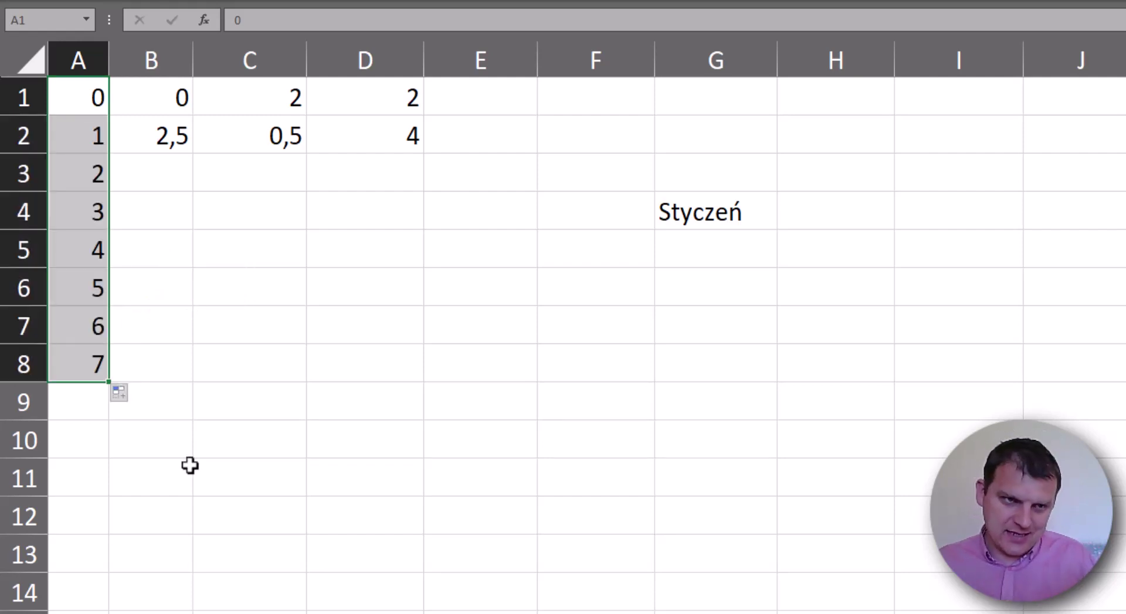
{"action": "key", "text": "ctrl+z"}
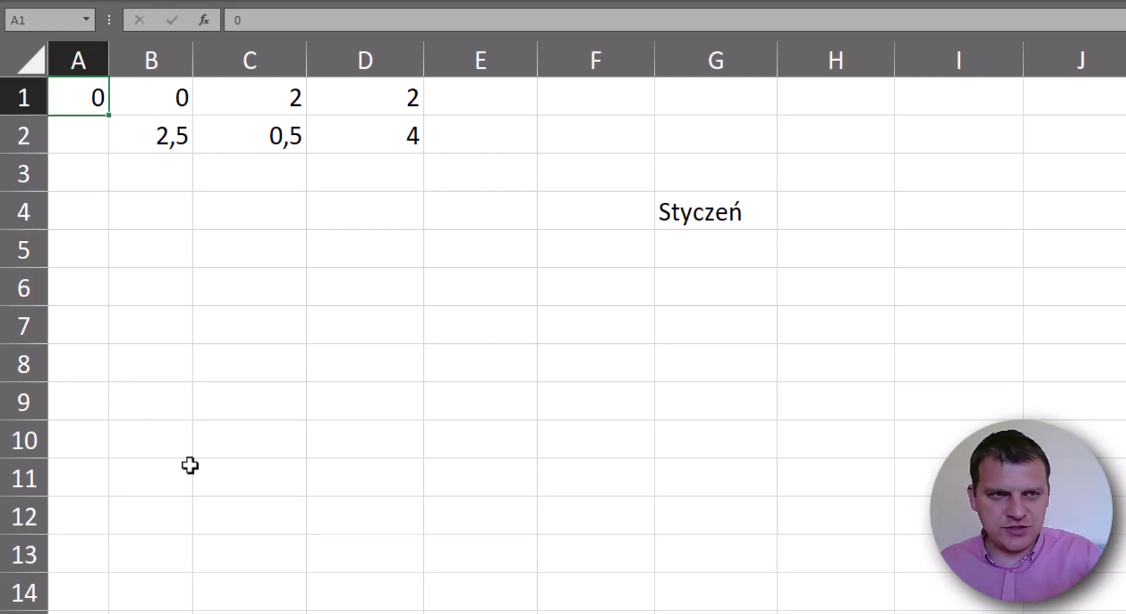
{"action": "left_click_drag", "start_coordinate": [109, 120], "coordinate": [104, 414]}
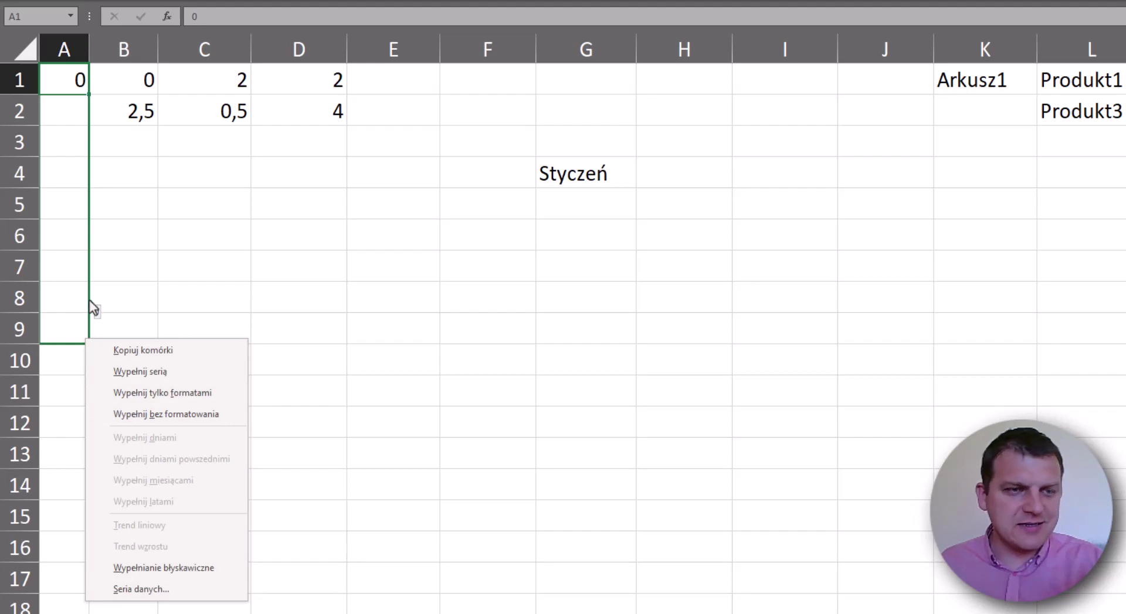
{"action": "left_click", "coordinate": [189, 377]}
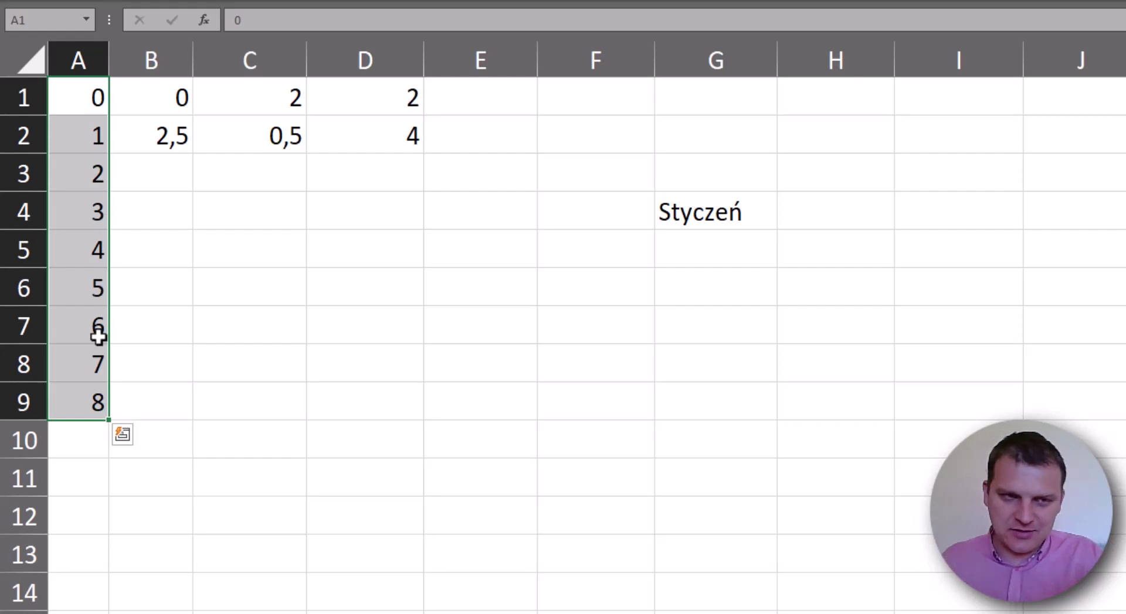
Select the starting values 0 and 2,5 in B1:B2 and fill them down to B9
{"action": "left_click_drag", "start_coordinate": [165, 96], "coordinate": [173, 135]}
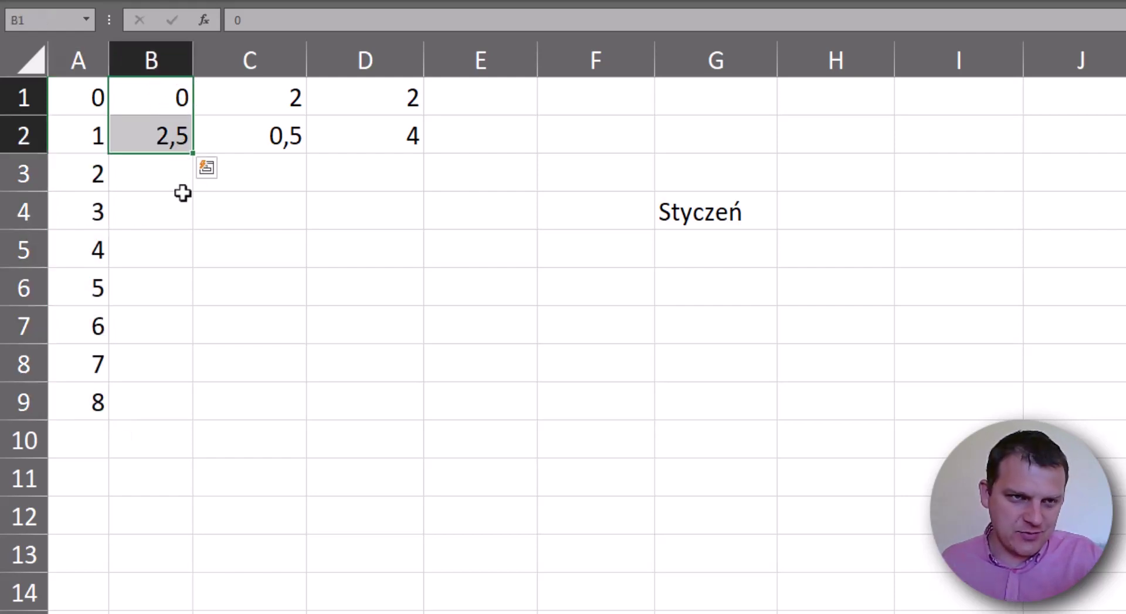
{"action": "left_click", "coordinate": [160, 96]}
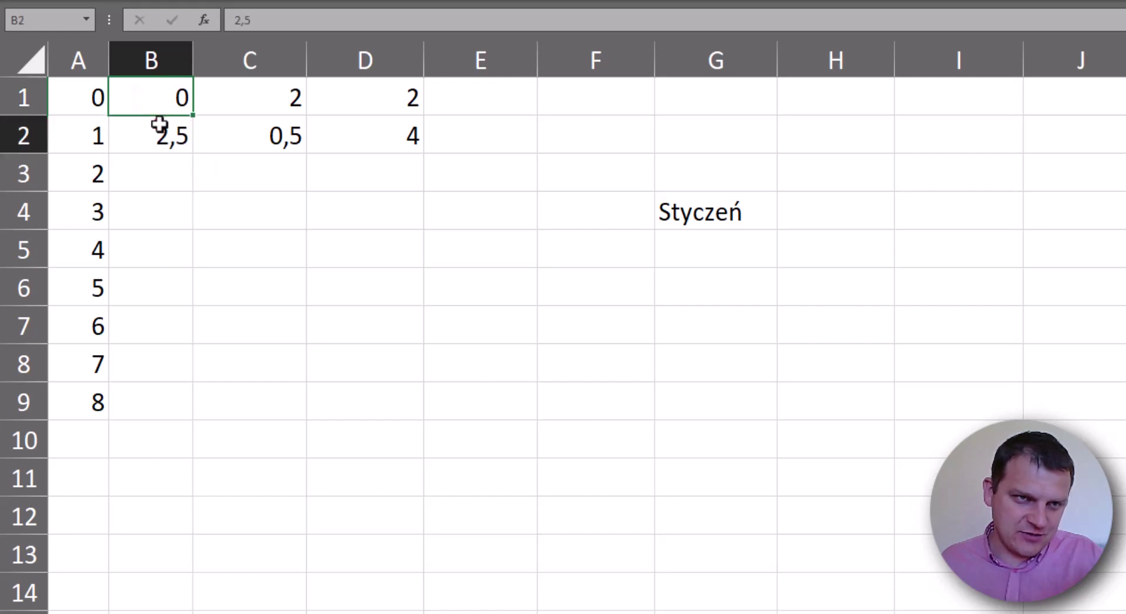
{"action": "left_click", "coordinate": [164, 135]}
{"action": "left_click", "coordinate": [157, 92]}
{"action": "left_click_drag", "start_coordinate": [157, 92], "coordinate": [167, 134]}
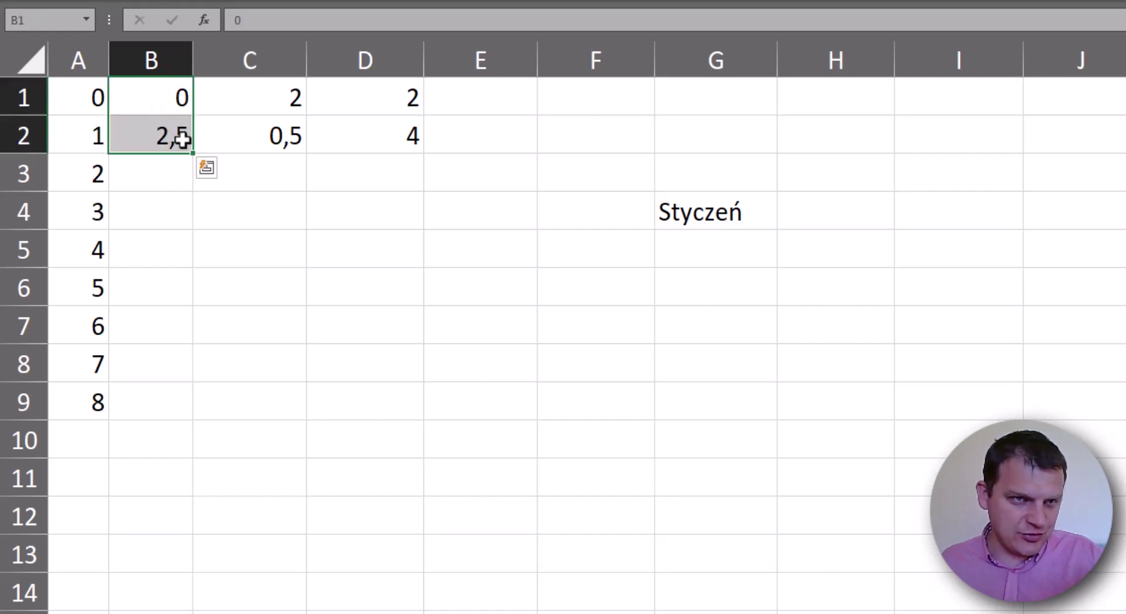
{"action": "left_click_drag", "start_coordinate": [188, 188], "coordinate": [186, 430]}
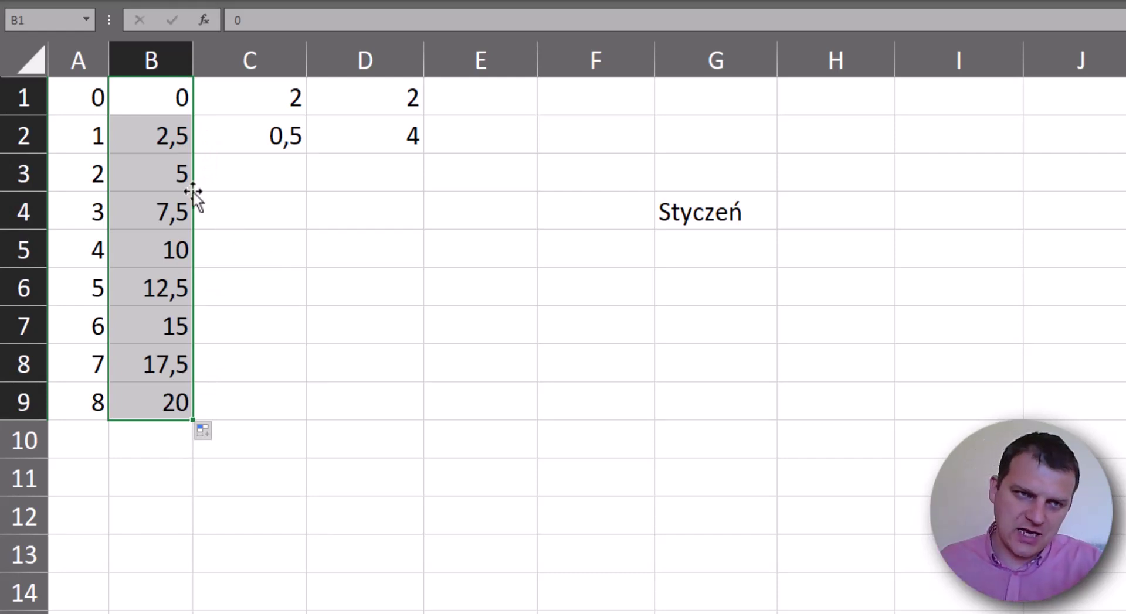
Check the filled values in B3 and 7,5 in B4, then reselect B1:B2
{"action": "left_click", "coordinate": [174, 173]}
{"action": "left_click", "coordinate": [170, 212]}
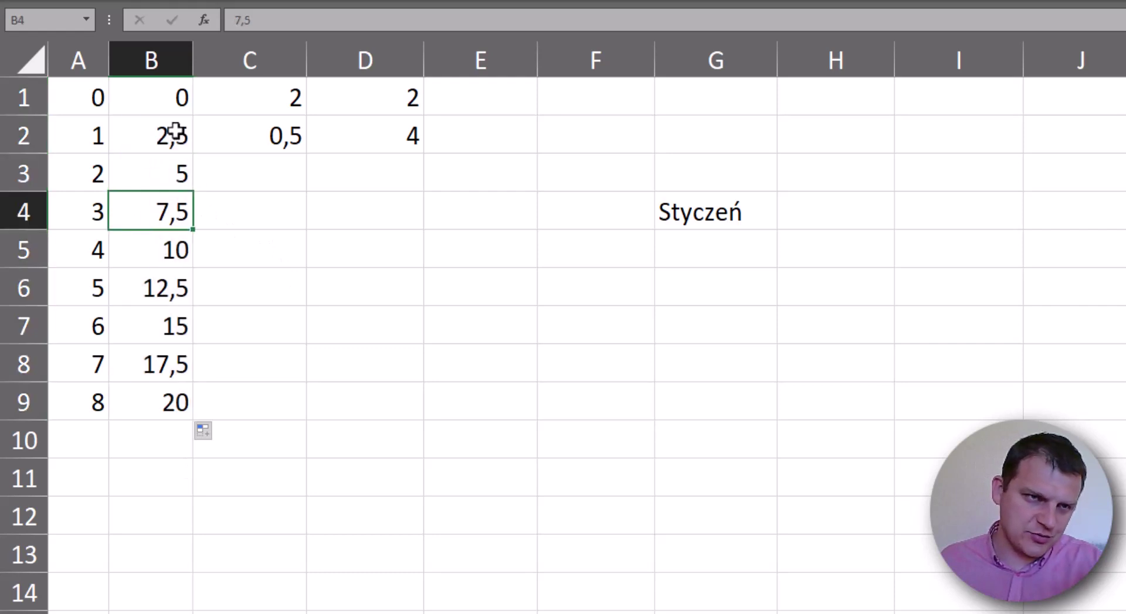
{"action": "left_click", "coordinate": [184, 134]}
{"action": "left_click", "coordinate": [169, 175]}
{"action": "left_click", "coordinate": [170, 208]}
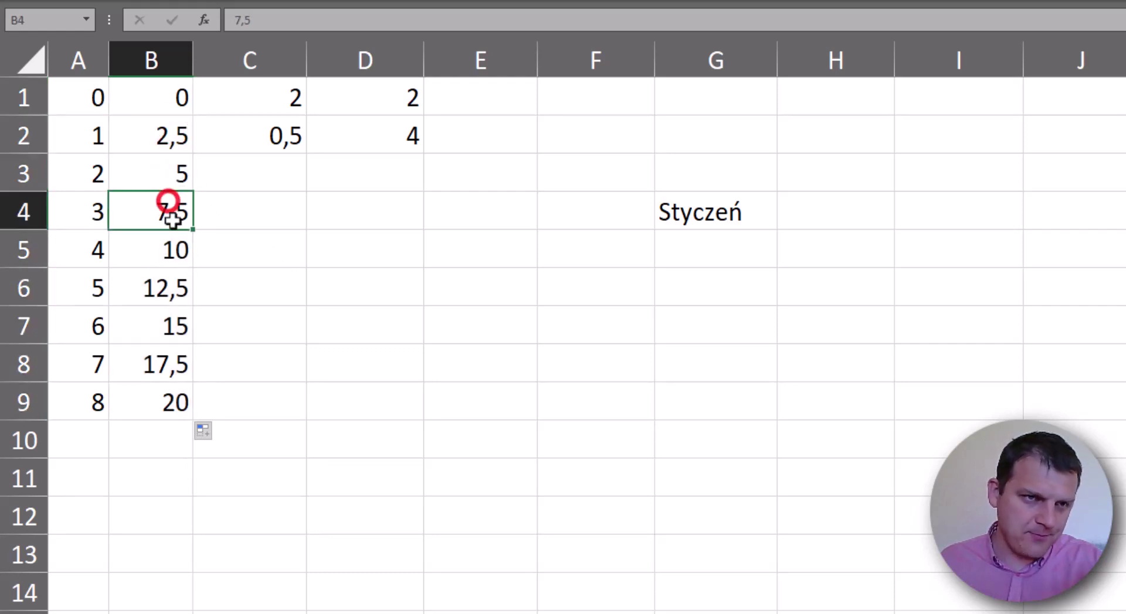
{"action": "left_click_drag", "start_coordinate": [169, 103], "coordinate": [174, 136]}
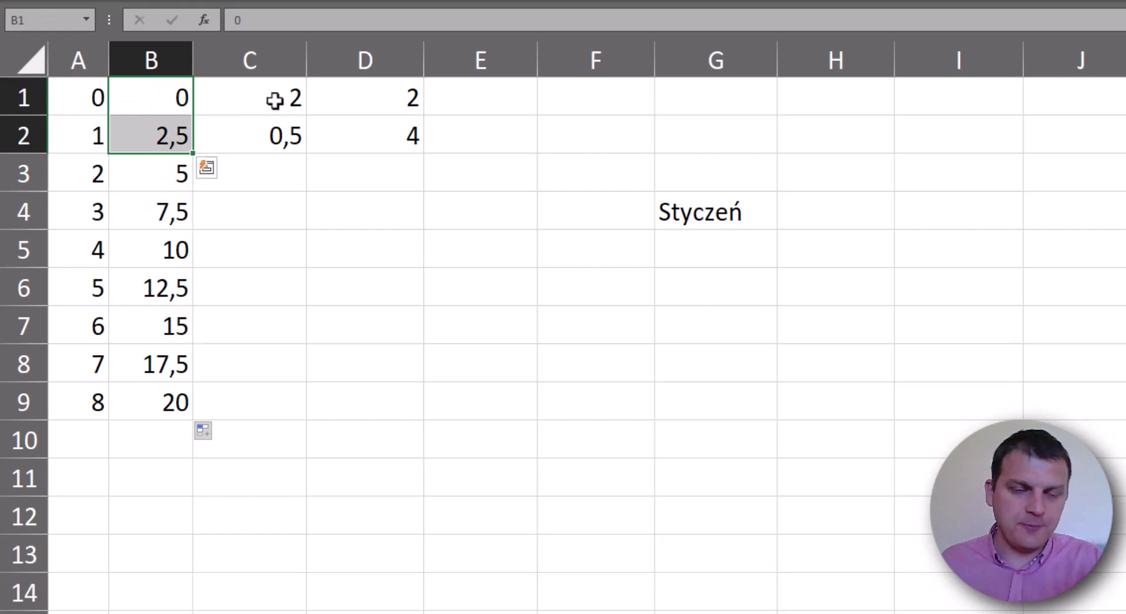
Fill C1:C2 (2, 0,5) down to -10 in C9, then try a linear fill of D1:D2 and undo it
{"action": "left_click_drag", "start_coordinate": [274, 101], "coordinate": [277, 129]}
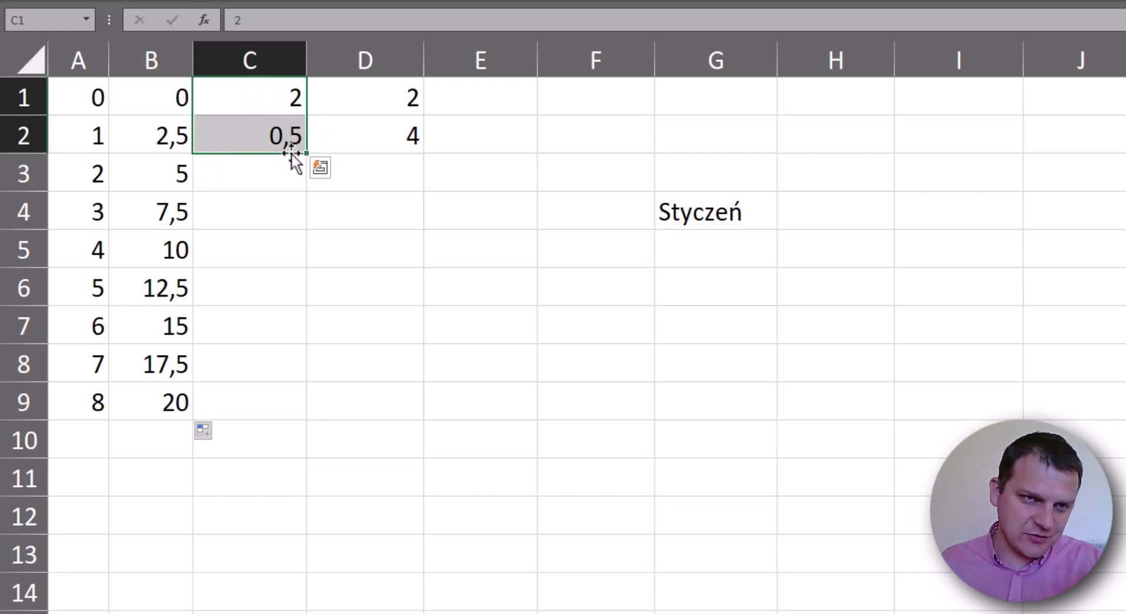
{"action": "left_click_drag", "start_coordinate": [307, 154], "coordinate": [309, 415]}
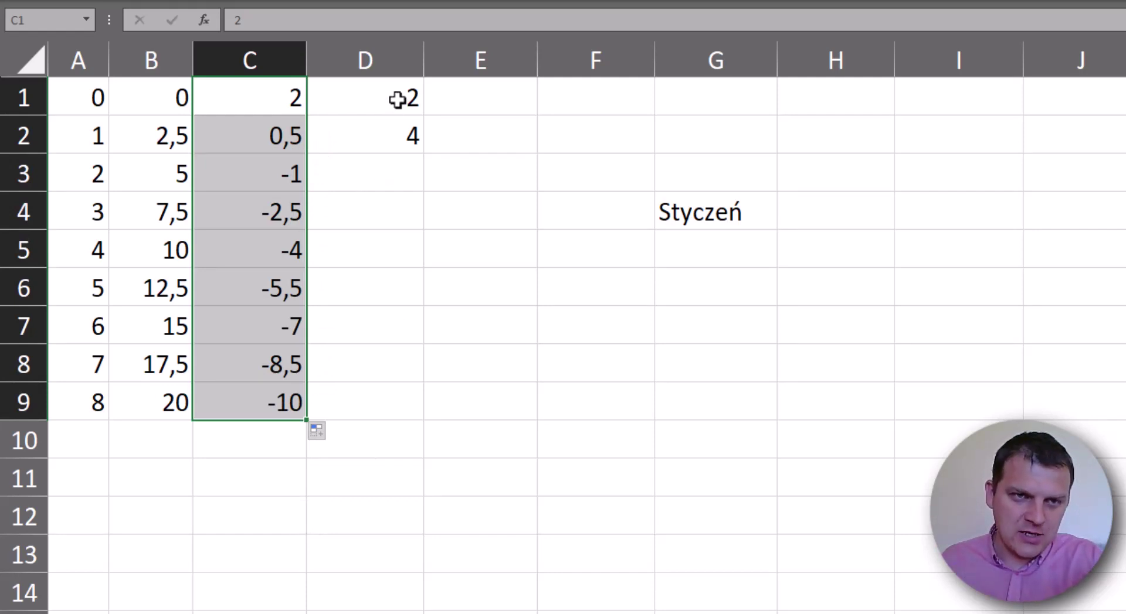
{"action": "mouse_move", "coordinate": [385, 98]}
{"action": "left_mouse_down"}
{"action": "mouse_move", "coordinate": [405, 120]}
{"action": "mouse_move", "coordinate": [408, 409]}
{"action": "left_mouse_up"}
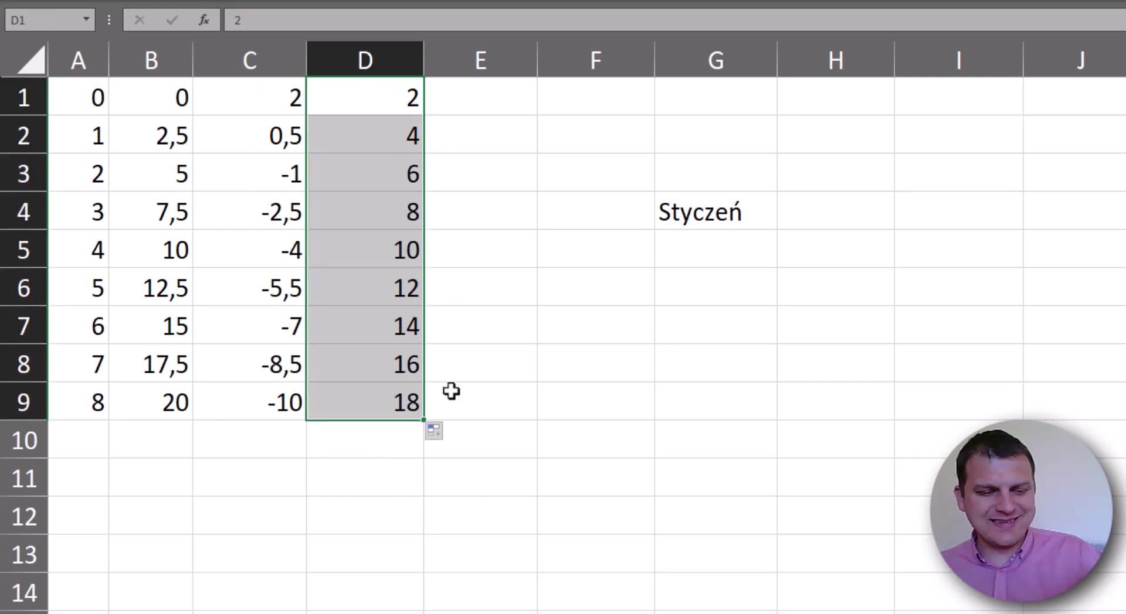
{"action": "key", "text": "ctrl+z"}
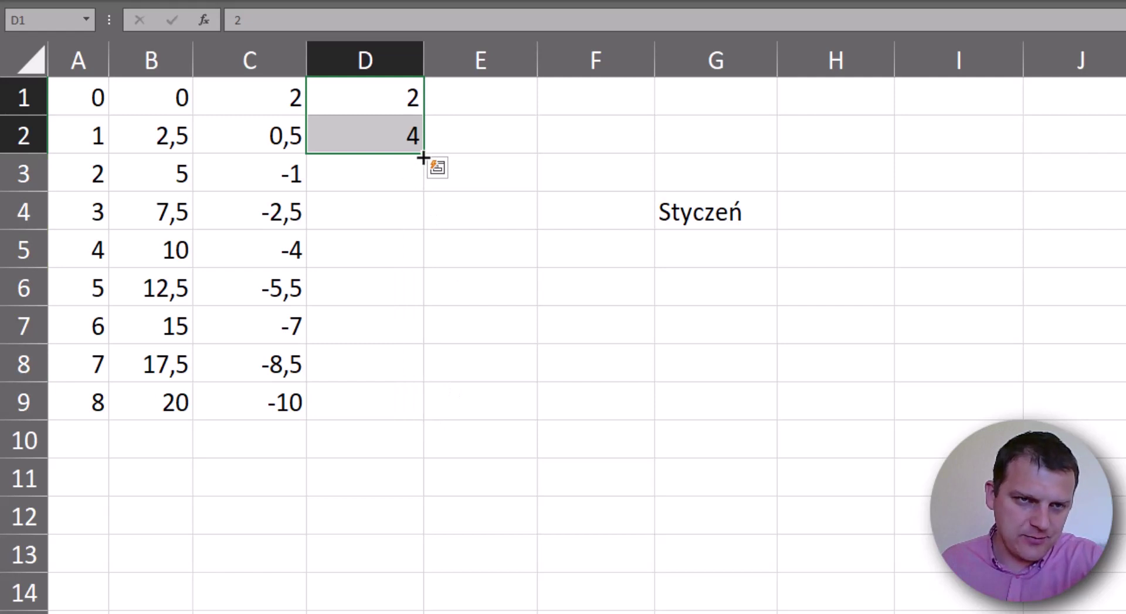
Right-drag D1:D2 down to D10 and choose Trend wzrostu for a doubling series
{"action": "left_click_drag", "start_coordinate": [422, 157], "coordinate": [414, 416]}
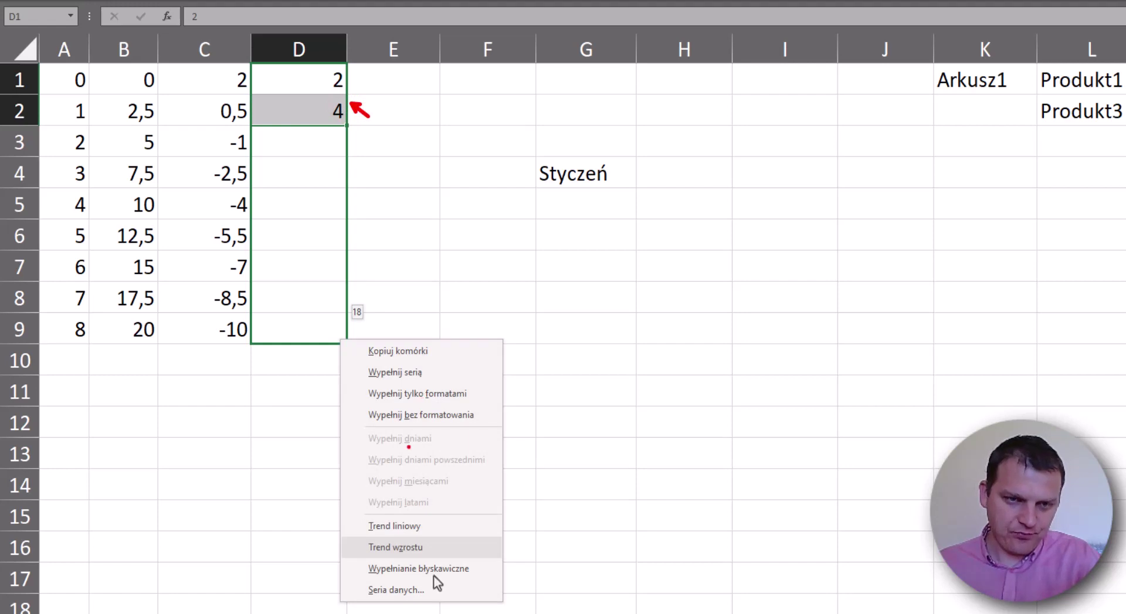
{"action": "key", "text": "Escape"}
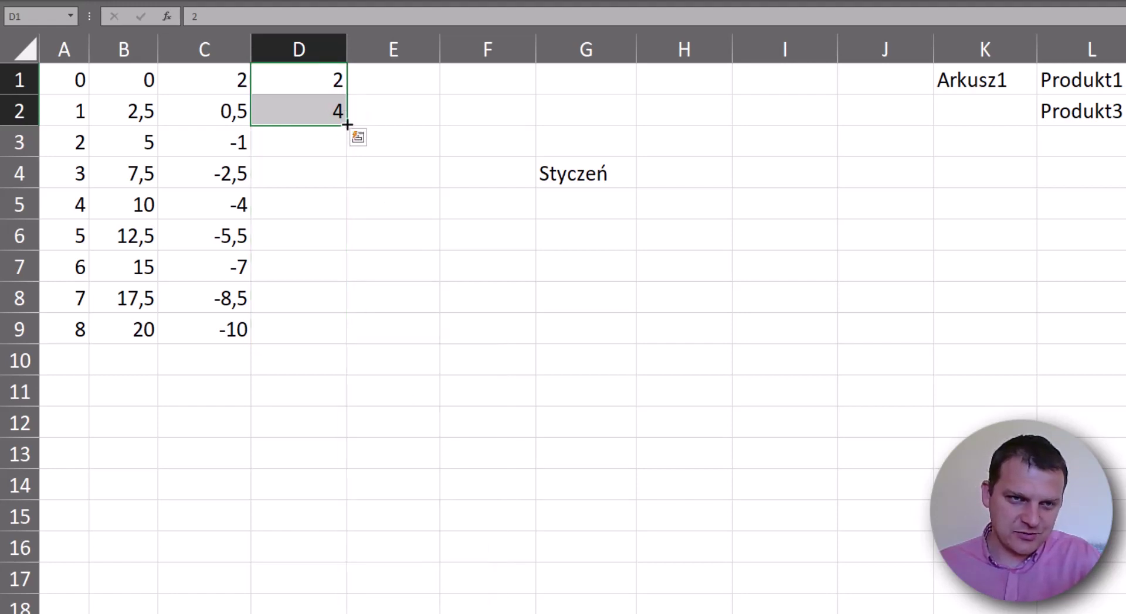
{"action": "left_click_drag", "start_coordinate": [349, 128], "coordinate": [323, 370]}
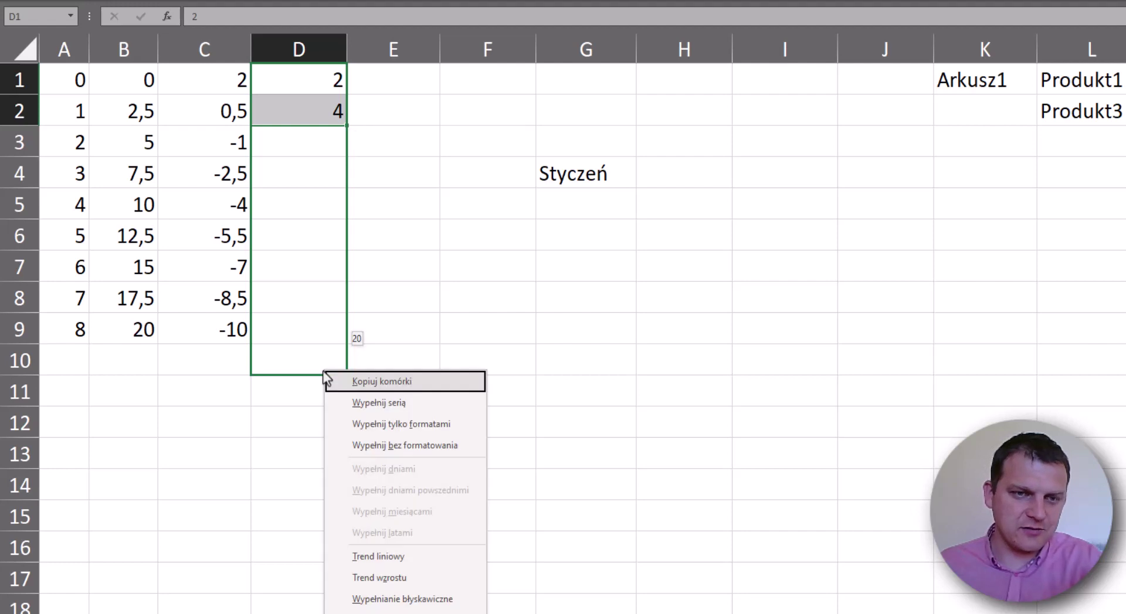
{"action": "left_click", "coordinate": [420, 579]}
Check the trend values 4, 8, 16, 32 and the final 1024 in D10
{"action": "left_click", "coordinate": [332, 109]}
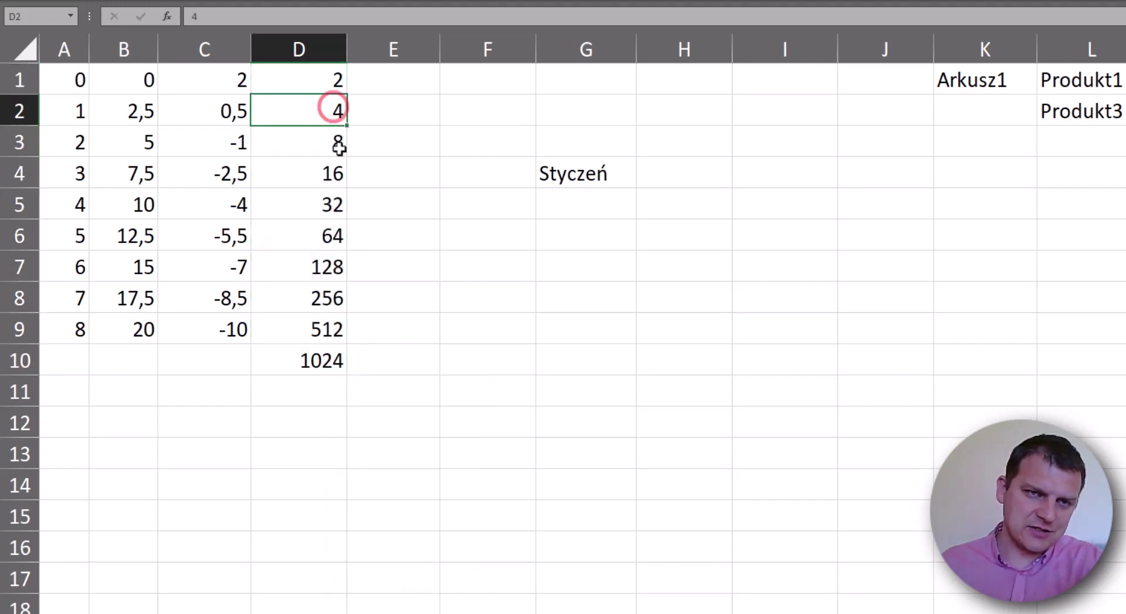
{"action": "left_click", "coordinate": [338, 144]}
{"action": "left_click", "coordinate": [338, 175]}
{"action": "left_click_drag", "start_coordinate": [334, 83], "coordinate": [333, 109]}
{"action": "left_click", "coordinate": [328, 176]}
{"action": "left_click", "coordinate": [328, 206]}
{"action": "left_click", "coordinate": [332, 362]}
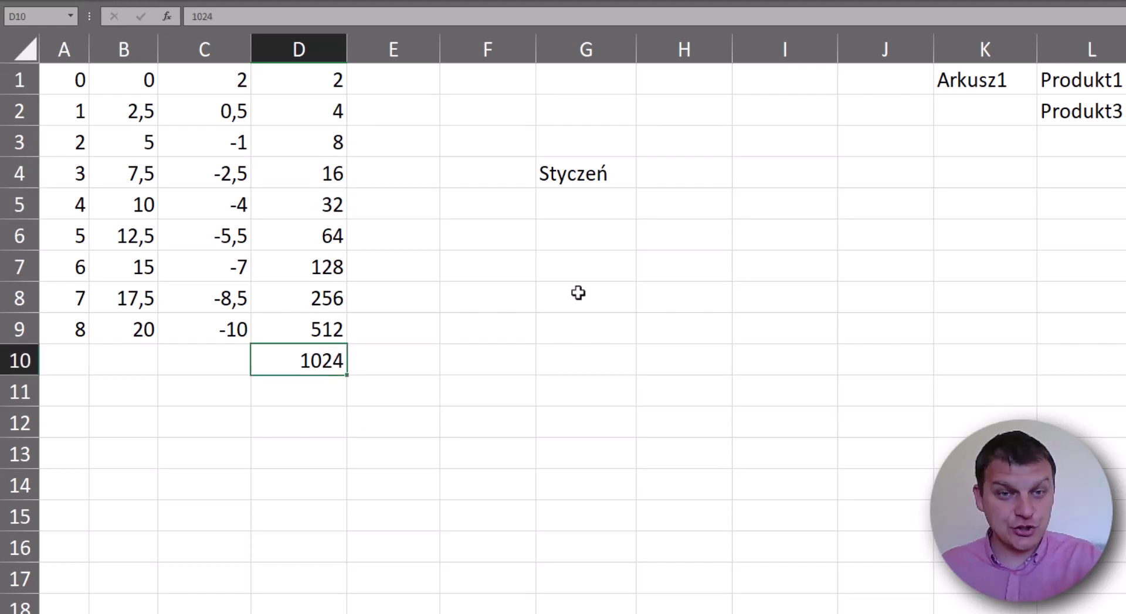
Fill Styczeń in G4 down to Lipiec in G10 and across to Luty and Marzec in H4:I4
{"action": "left_click", "coordinate": [613, 164]}
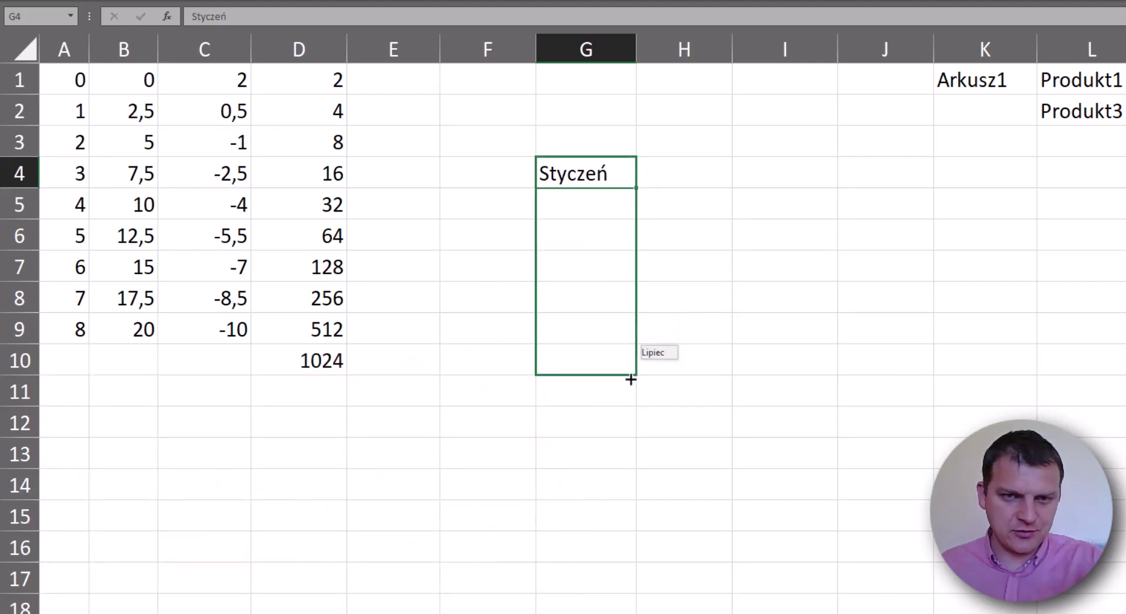
{"action": "left_click_drag", "start_coordinate": [636, 189], "coordinate": [626, 375]}
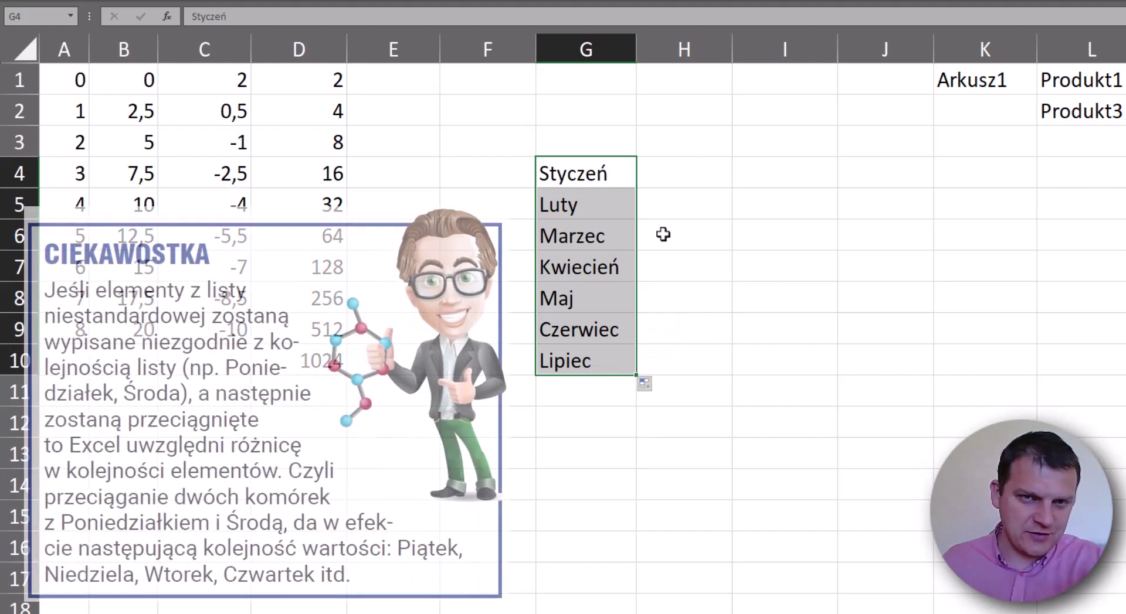
{"action": "left_click", "coordinate": [607, 171]}
{"action": "left_click_drag", "start_coordinate": [637, 189], "coordinate": [826, 188]}
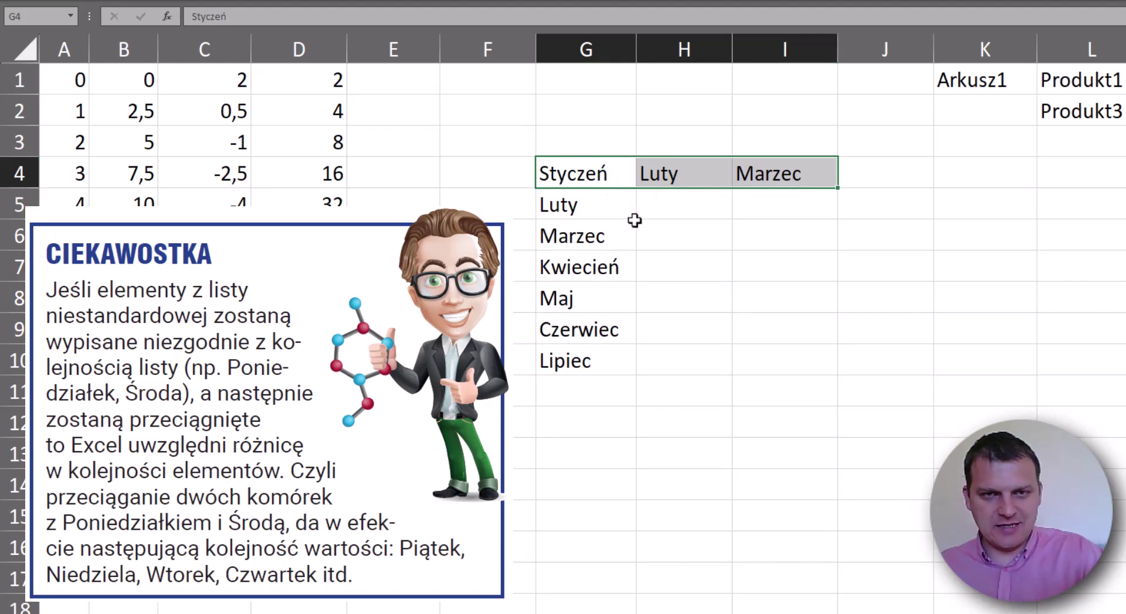
{"action": "mouse_move", "coordinate": [635, 217]}
{"action": "left_mouse_down"}
{"action": "mouse_move", "coordinate": [645, 366]}
{"action": "mouse_move", "coordinate": [652, 322]}
{"action": "mouse_move", "coordinate": [830, 208]}
{"action": "mouse_move", "coordinate": [796, 229]}
{"action": "left_mouse_up"}
Continue the months from Styczeń in G4 upward into G1:G3 and leftward into E4:F4
{"action": "key", "text": "Escape"}
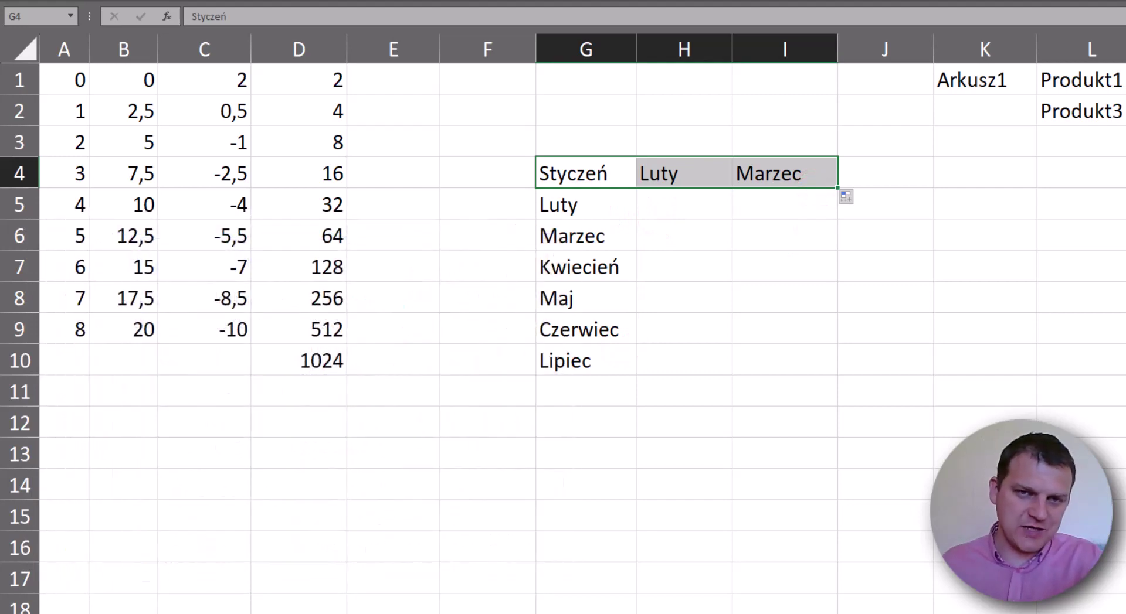
{"action": "left_click", "coordinate": [595, 183]}
{"action": "left_click_drag", "start_coordinate": [635, 188], "coordinate": [632, 61]}
{"action": "left_click", "coordinate": [615, 175]}
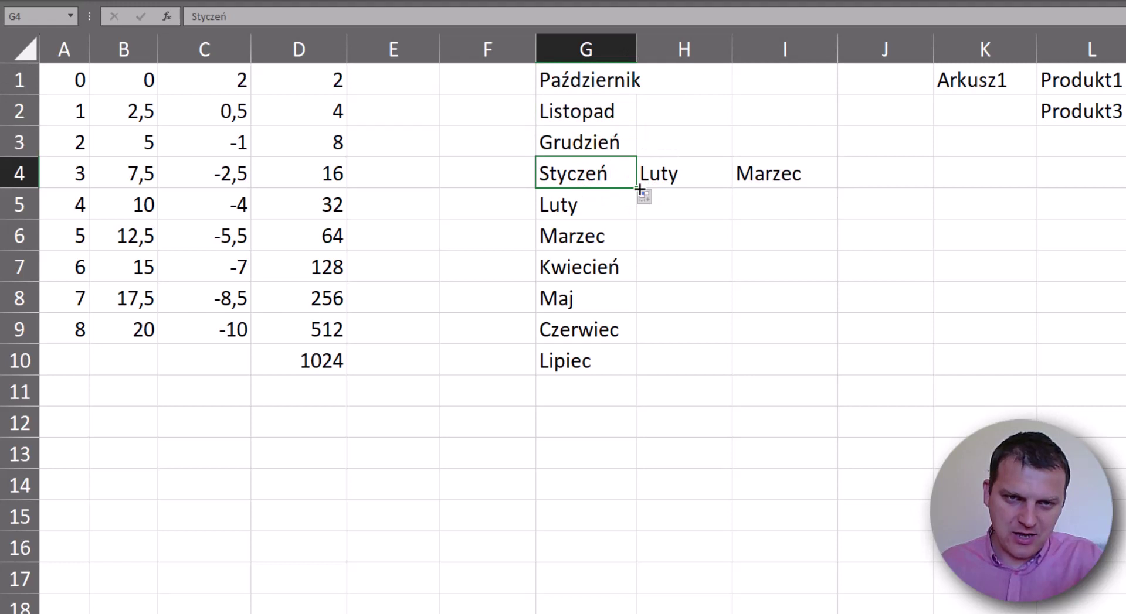
{"action": "left_click_drag", "start_coordinate": [637, 188], "coordinate": [382, 186]}
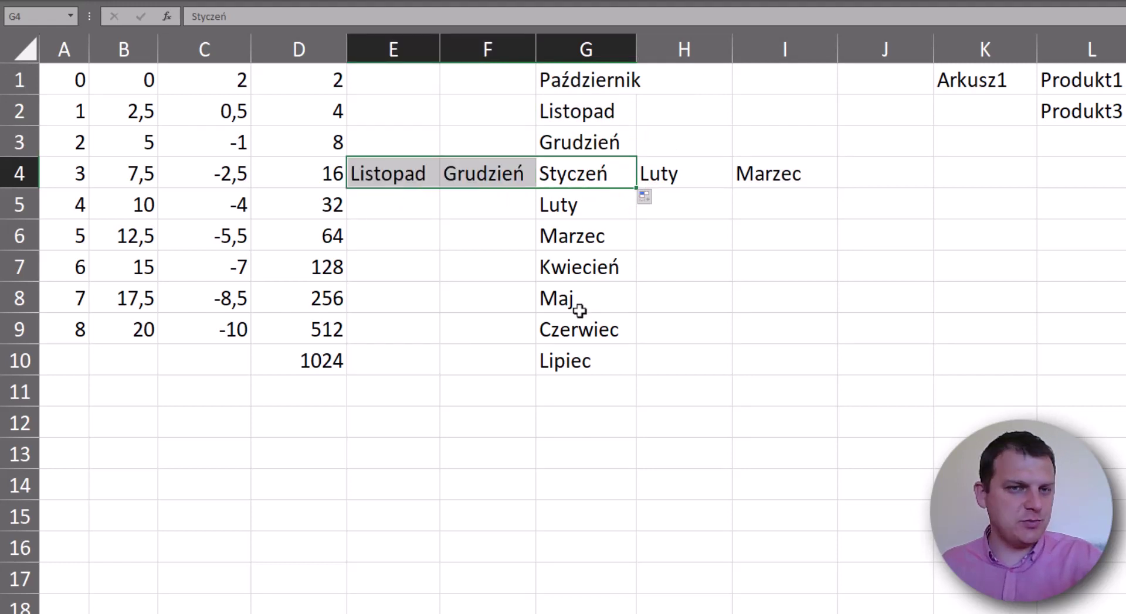
Fill the months below Lipiec in G10 down to Styczeń in G16 and check Grudzień and Styczeń
{"action": "mouse_move", "coordinate": [635, 188]}
{"action": "left_mouse_down"}
{"action": "mouse_move", "coordinate": [630, 240]}
{"action": "mouse_move", "coordinate": [645, 188]}
{"action": "left_mouse_up"}
{"action": "key", "text": "Down"}
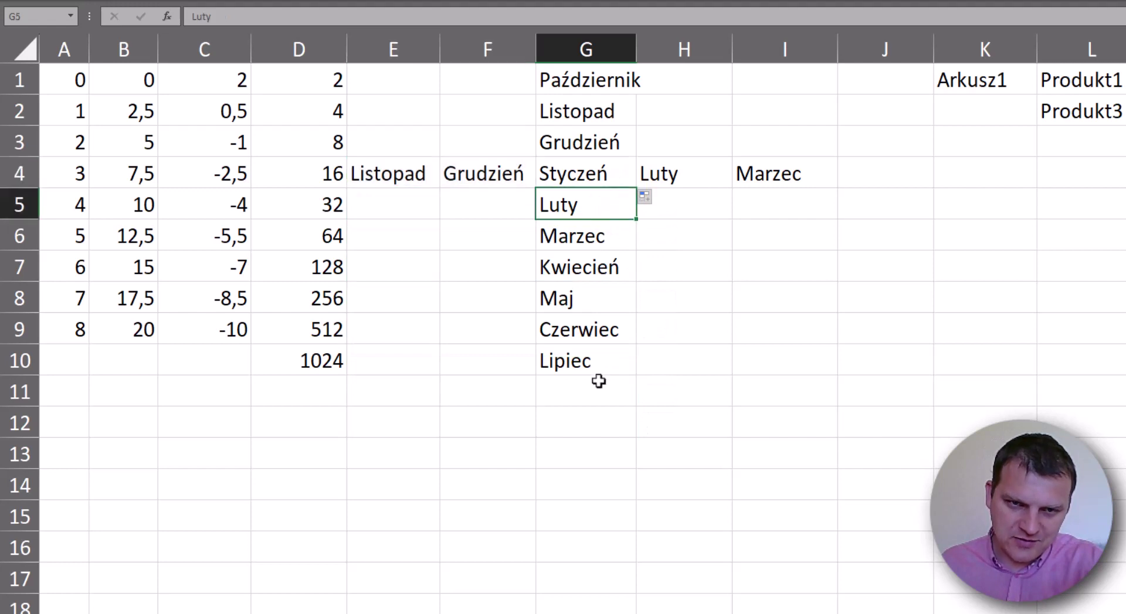
{"action": "left_click", "coordinate": [614, 357]}
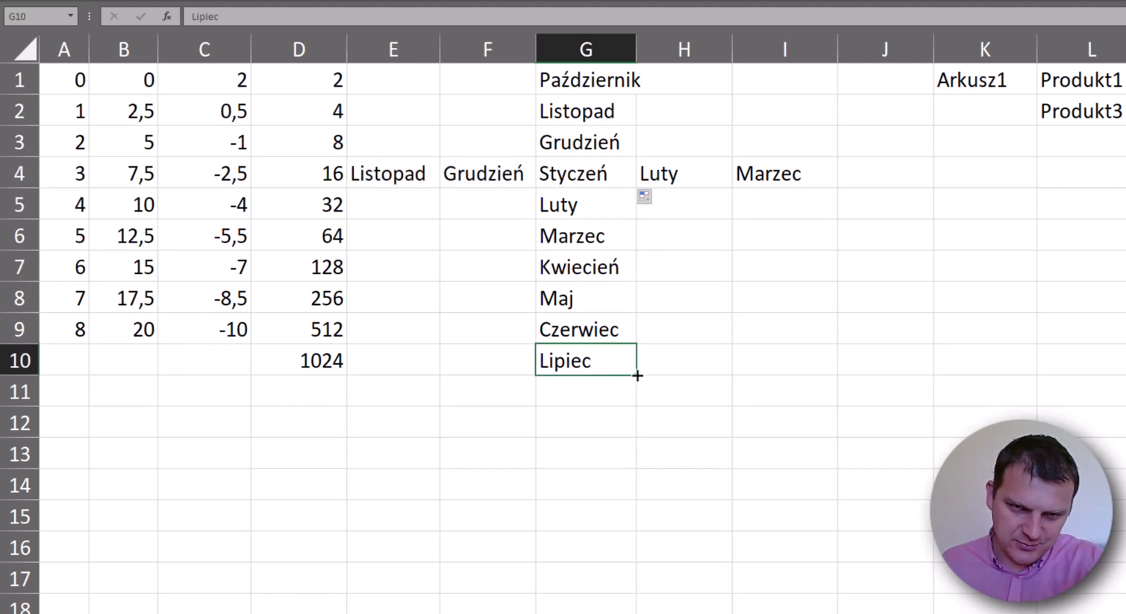
{"action": "left_click_drag", "start_coordinate": [637, 375], "coordinate": [646, 554]}
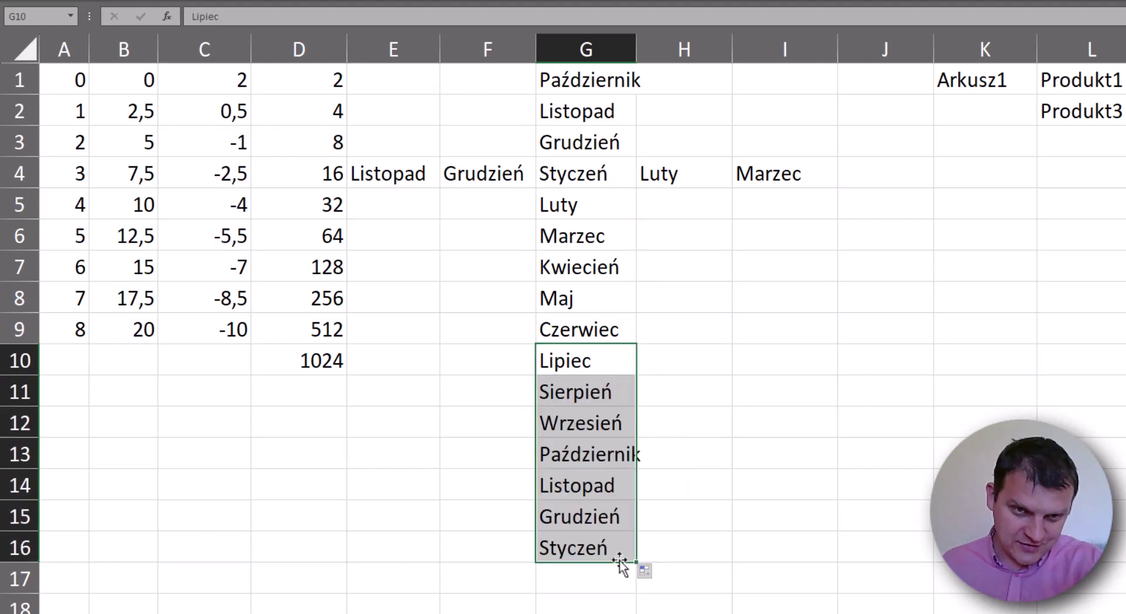
{"action": "left_click", "coordinate": [615, 359]}
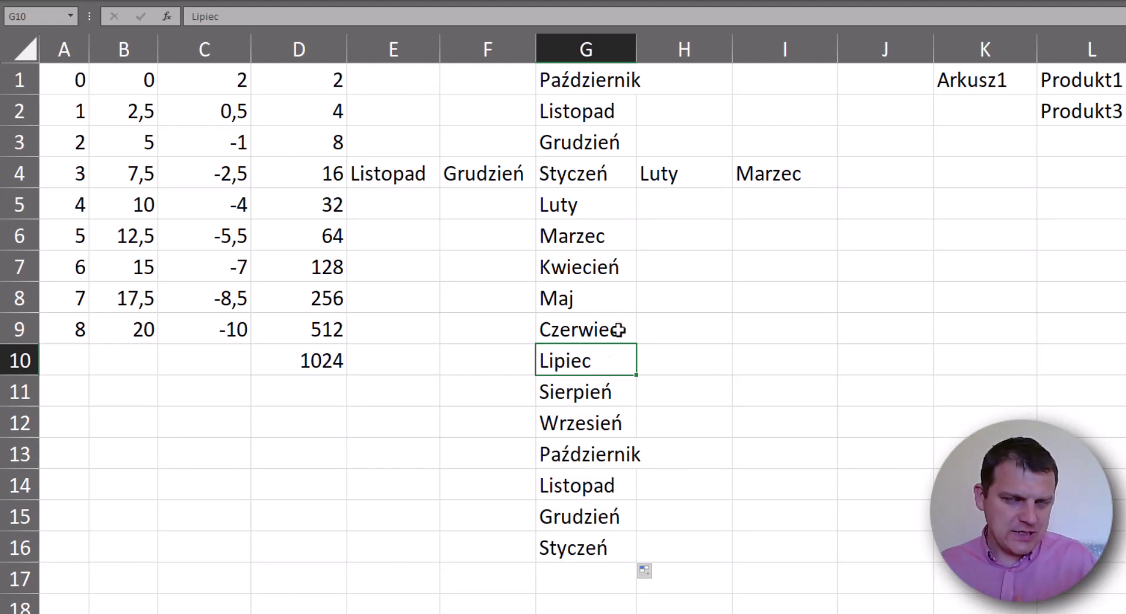
{"action": "left_click", "coordinate": [604, 517]}
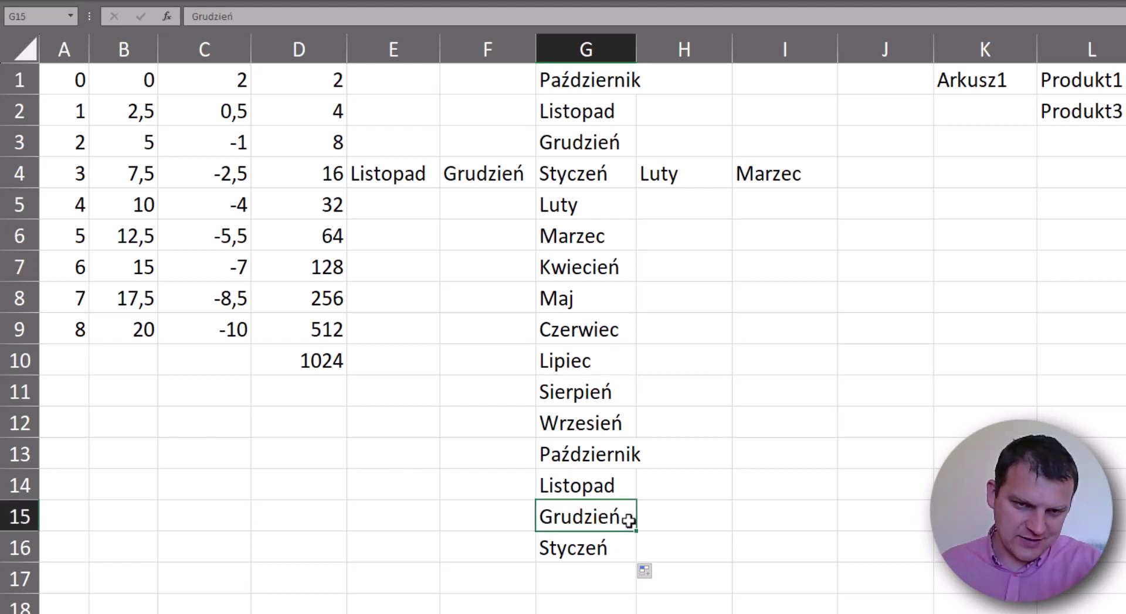
{"action": "left_click", "coordinate": [620, 550]}
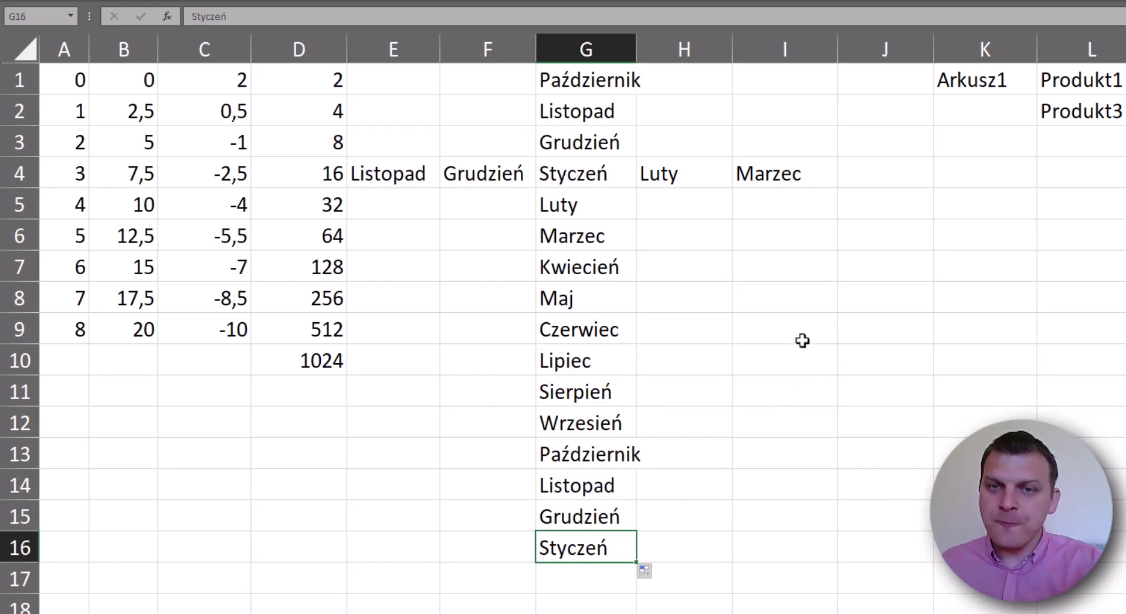
{"action": "left_click", "coordinate": [990, 75]}
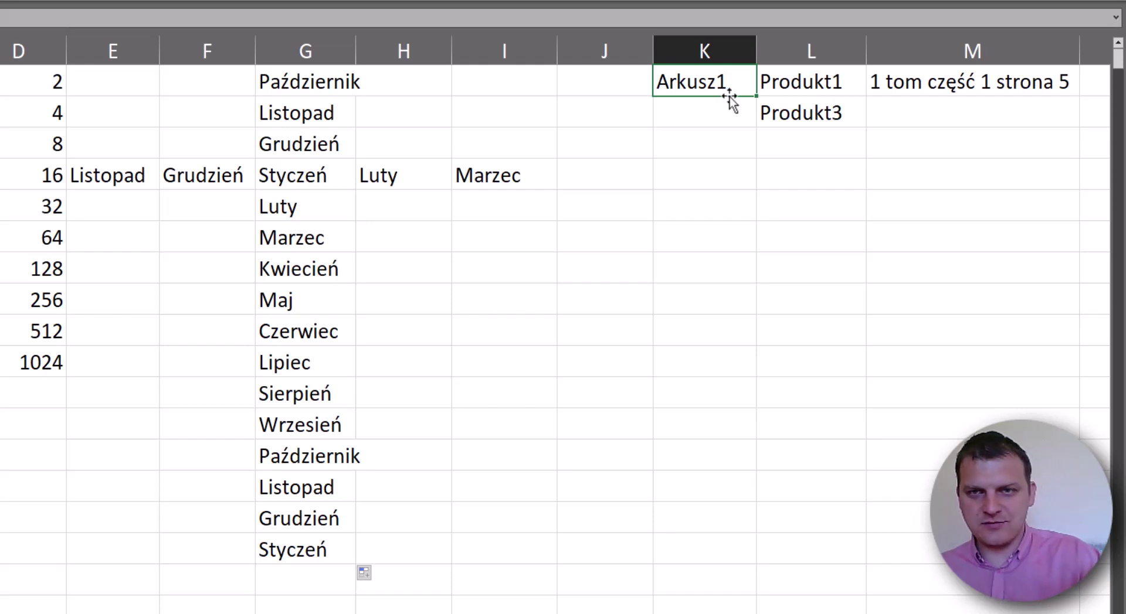
Extend Arkusz1 in K1 down to Arkusz7 in K7
{"action": "left_click", "coordinate": [727, 92]}
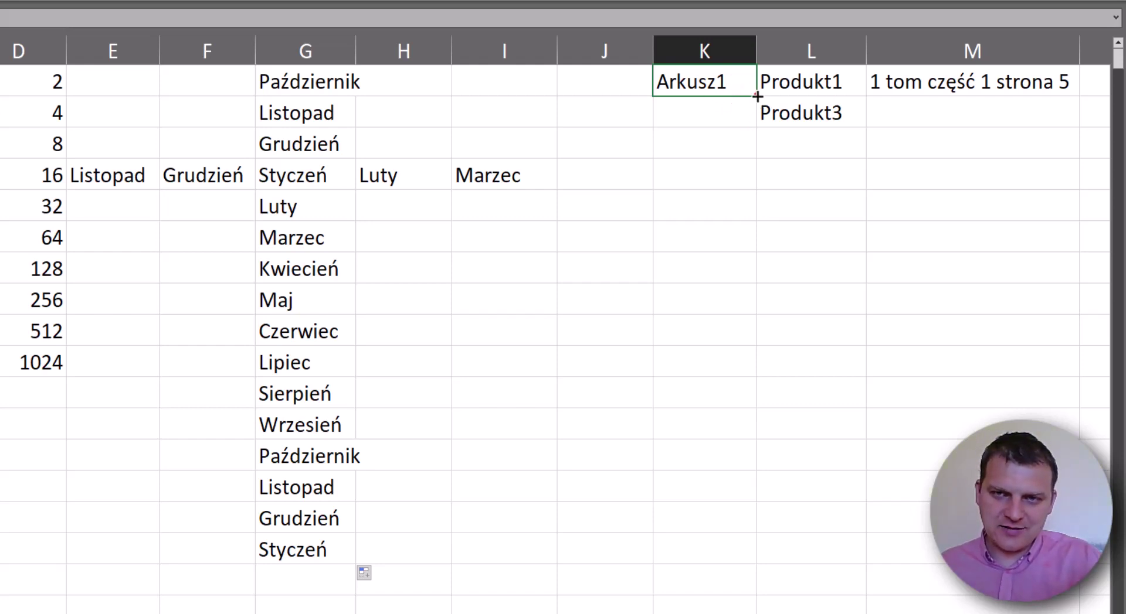
{"action": "left_click_drag", "start_coordinate": [757, 96], "coordinate": [755, 281]}
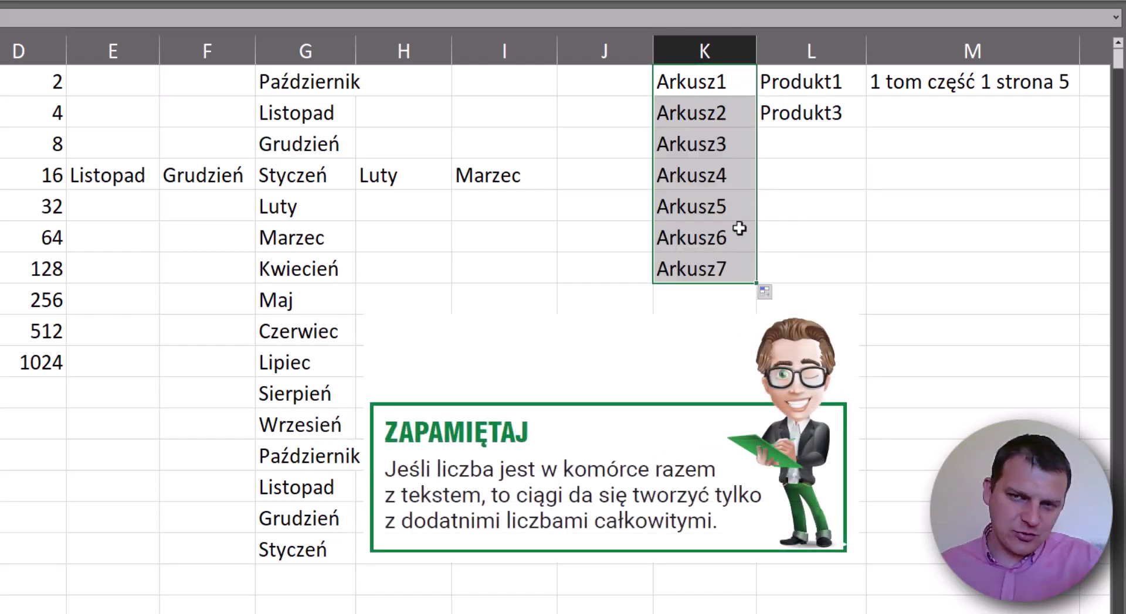
{"action": "left_click", "coordinate": [734, 271]}
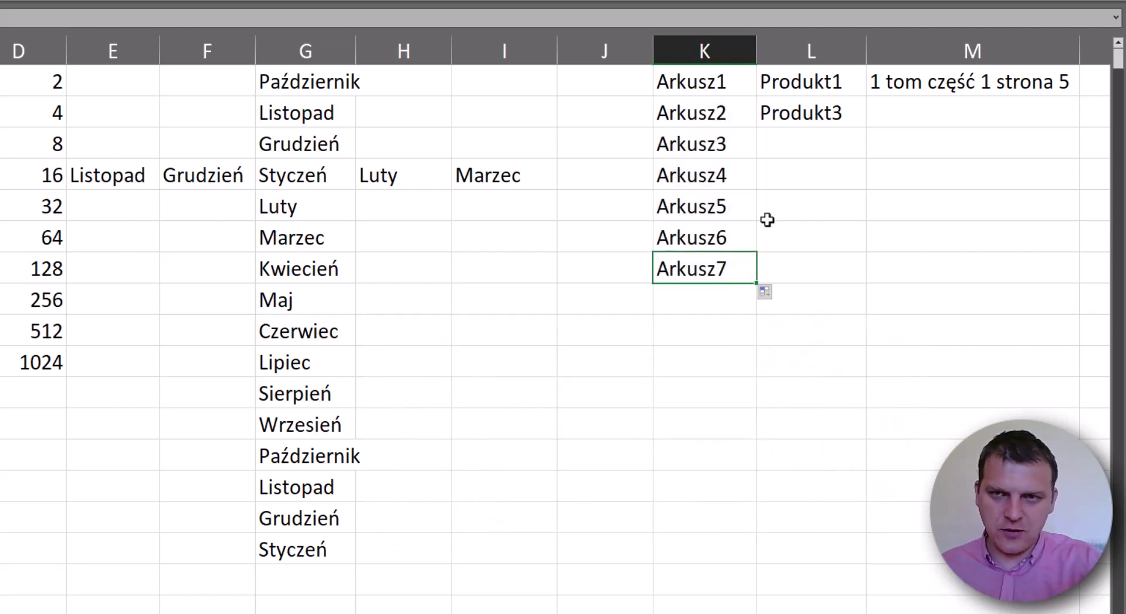
Fill Produkt1 and Produkt3 from L1:L2 down to Produkt17 in L9
{"action": "left_click_drag", "start_coordinate": [845, 85], "coordinate": [850, 334]}
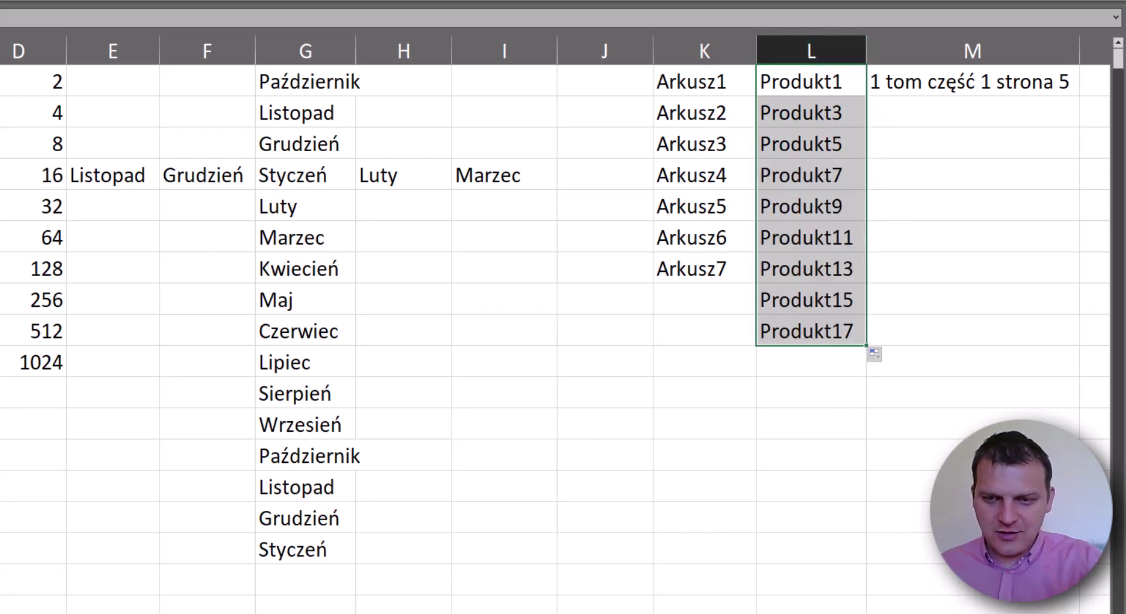
{"action": "scroll", "coordinate": [686, 195], "scroll_direction": "right", "scroll_amount": 3}
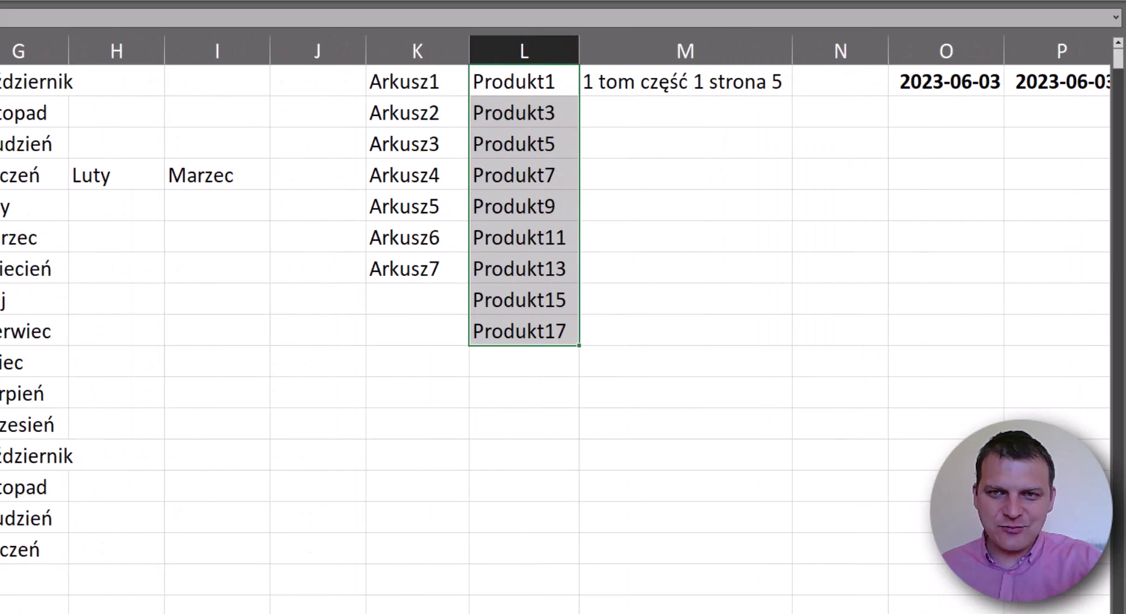
{"action": "left_click", "coordinate": [652, 89]}
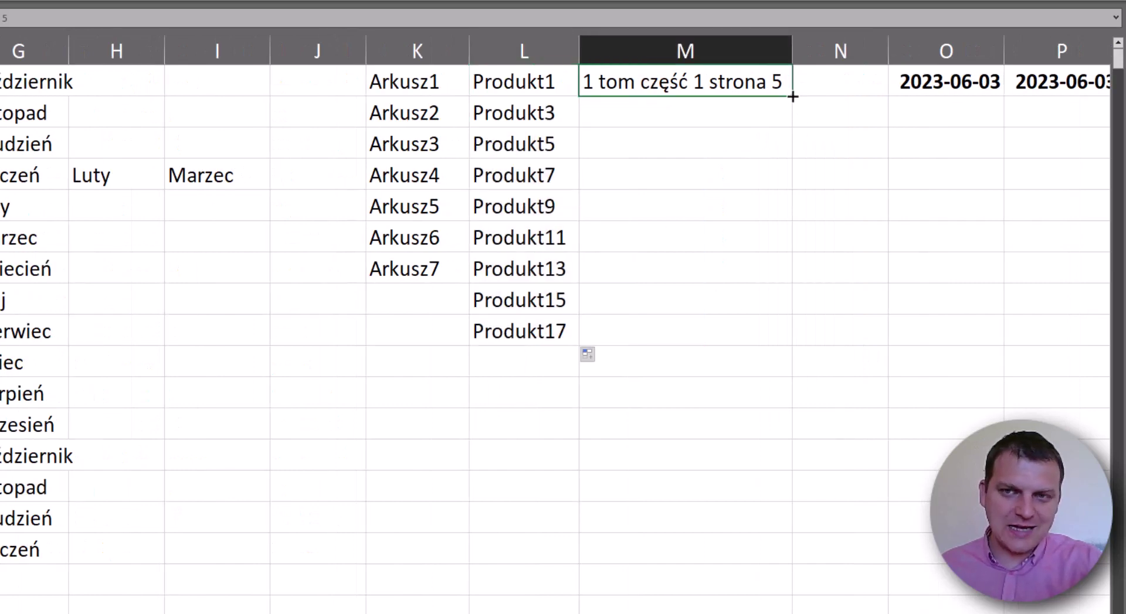
Fill '1 tom część 1 strona 5' in M1 down to '9 tom część 1 strona 5' in M9
{"action": "left_click_drag", "start_coordinate": [791, 96], "coordinate": [797, 336]}
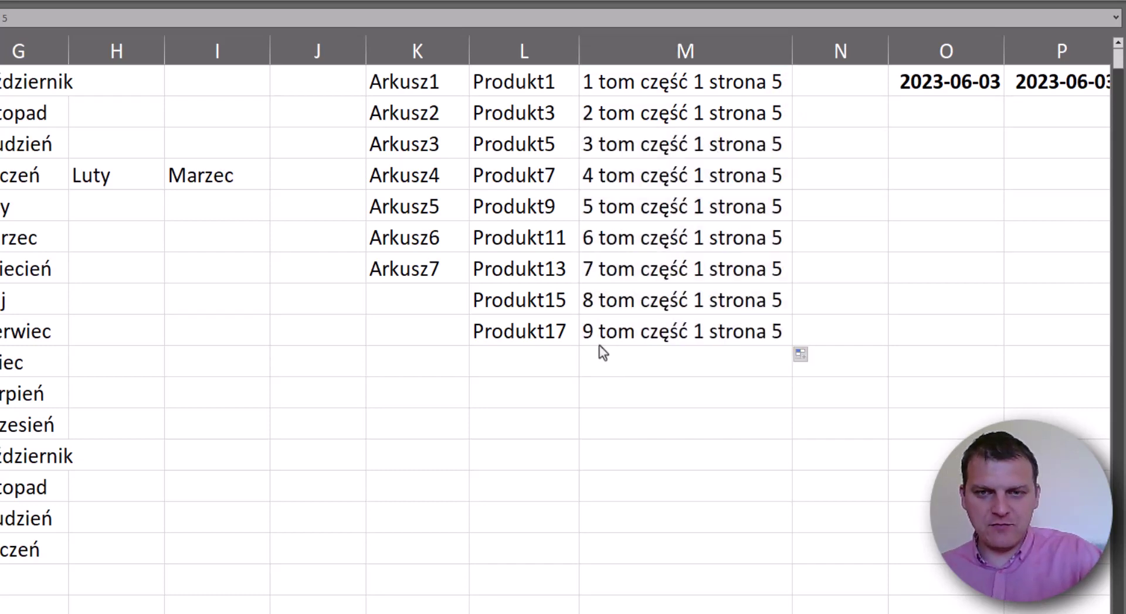
{"action": "left_click", "coordinate": [588, 351]}
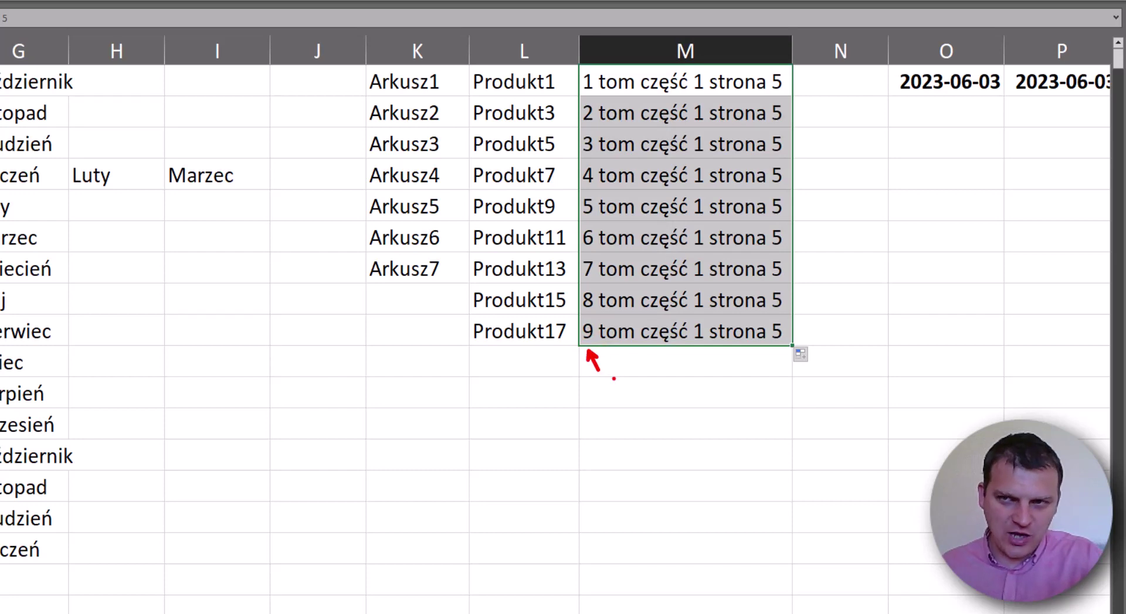
{"action": "left_click", "coordinate": [205, 246]}
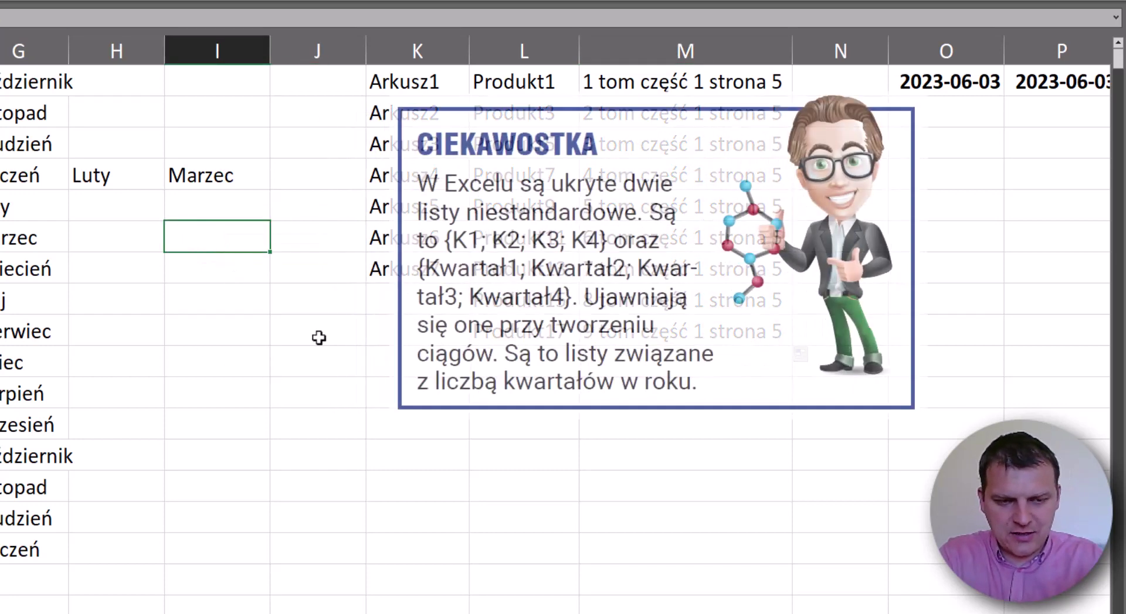
Enter K1 in I6 and fill the quarter labels down to I12
{"action": "type", "text": "K1"}
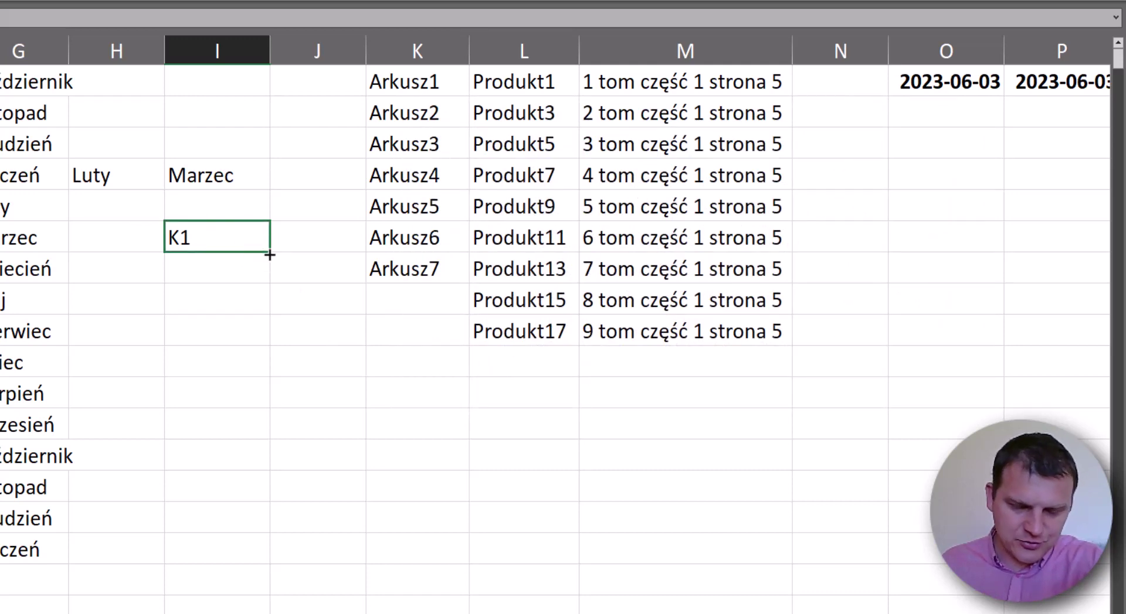
{"action": "left_click_drag", "start_coordinate": [268, 253], "coordinate": [283, 451]}
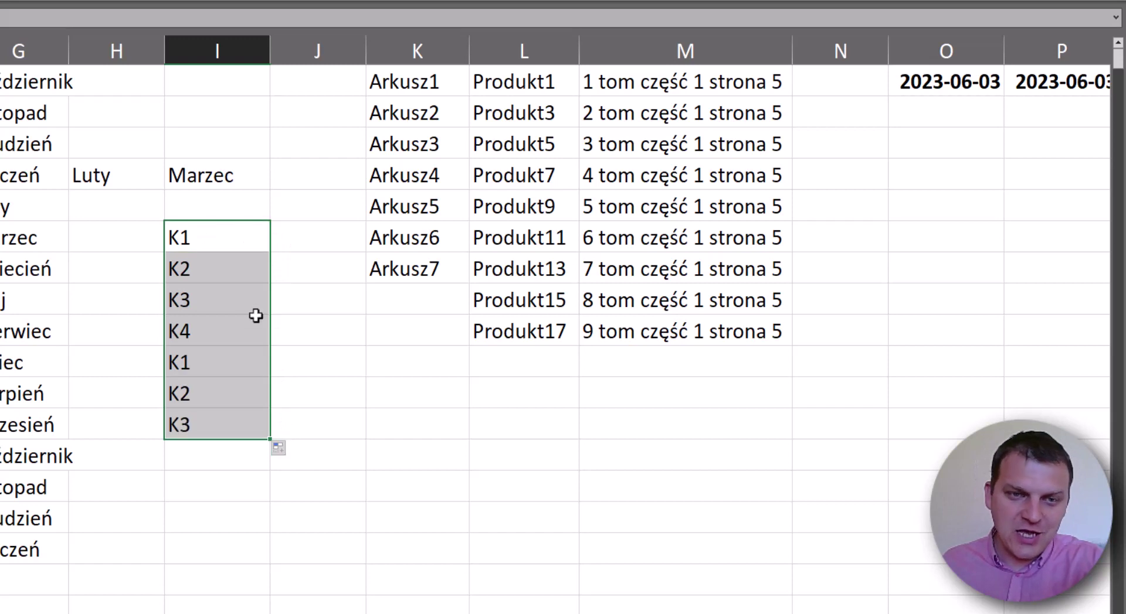
{"action": "left_click_drag", "start_coordinate": [410, 82], "coordinate": [420, 171]}
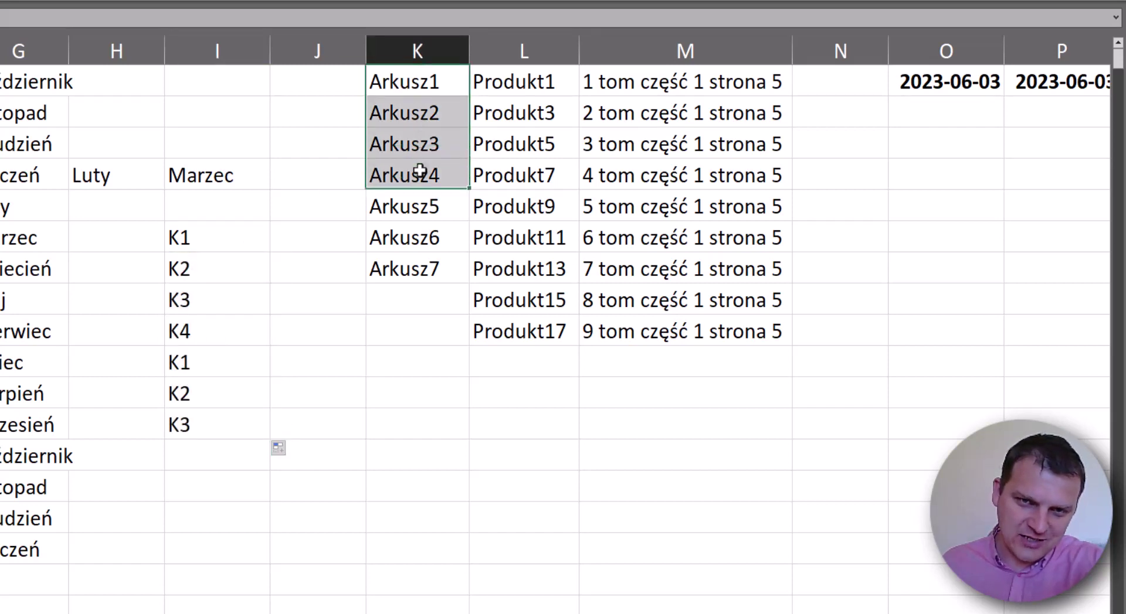
{"action": "left_click", "coordinate": [420, 205]}
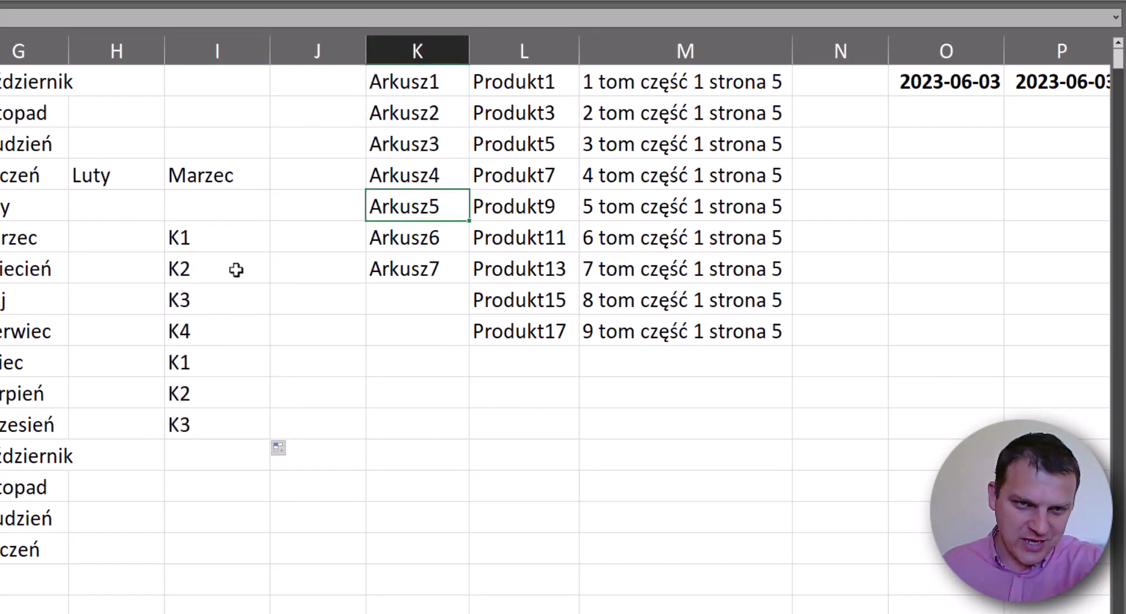
Compare quarters K1–K4 in I6:I9 with the repeated K1–K3 in I10:I12
{"action": "left_click_drag", "start_coordinate": [221, 238], "coordinate": [225, 324]}
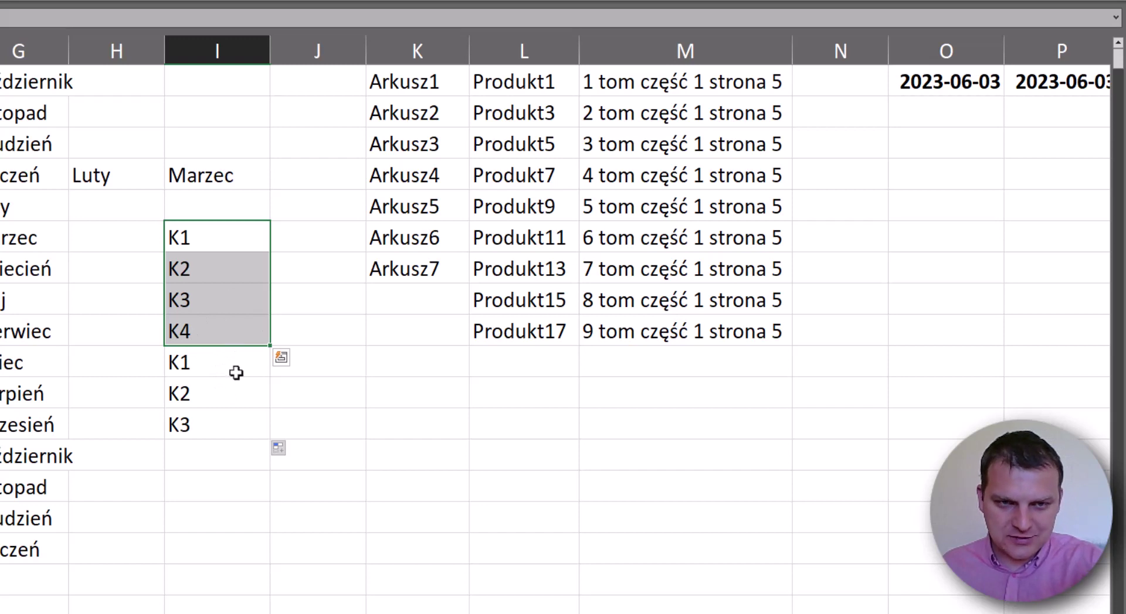
{"action": "left_click", "coordinate": [305, 247]}
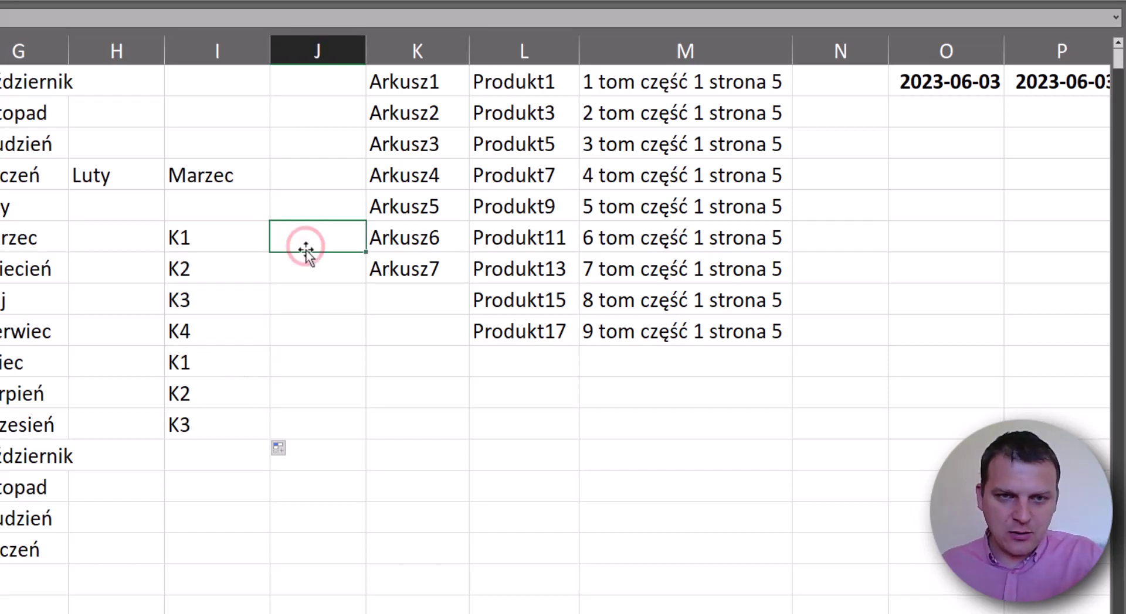
{"action": "type", "text": "Q"}
{"action": "key", "text": "Escape"}
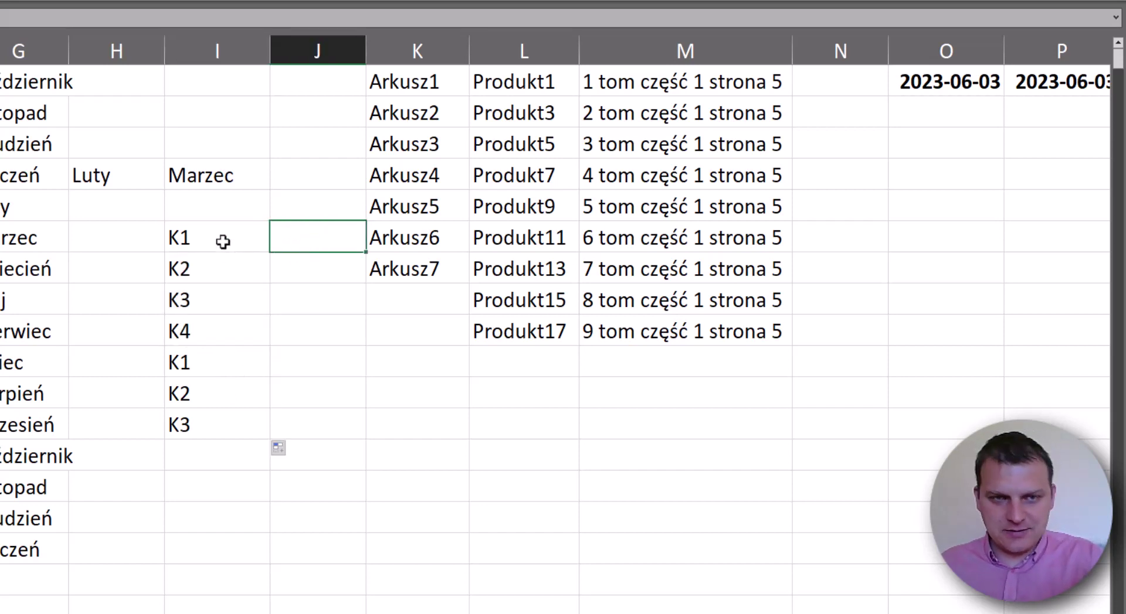
{"action": "left_click_drag", "start_coordinate": [218, 248], "coordinate": [215, 329]}
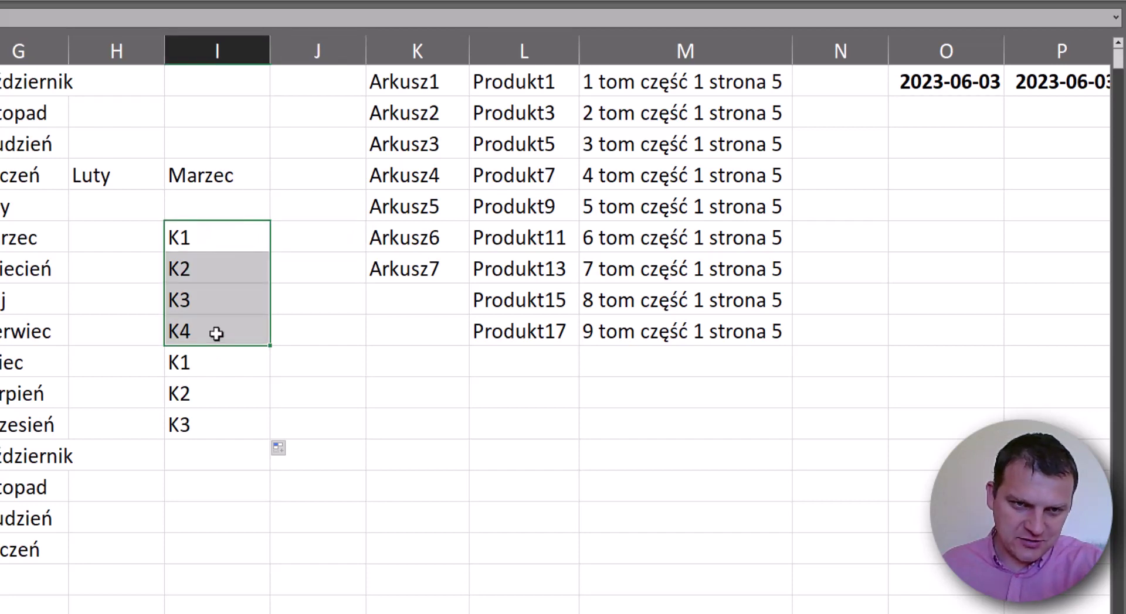
{"action": "left_click", "coordinate": [210, 356]}
{"action": "left_click_drag", "start_coordinate": [210, 380], "coordinate": [214, 415]}
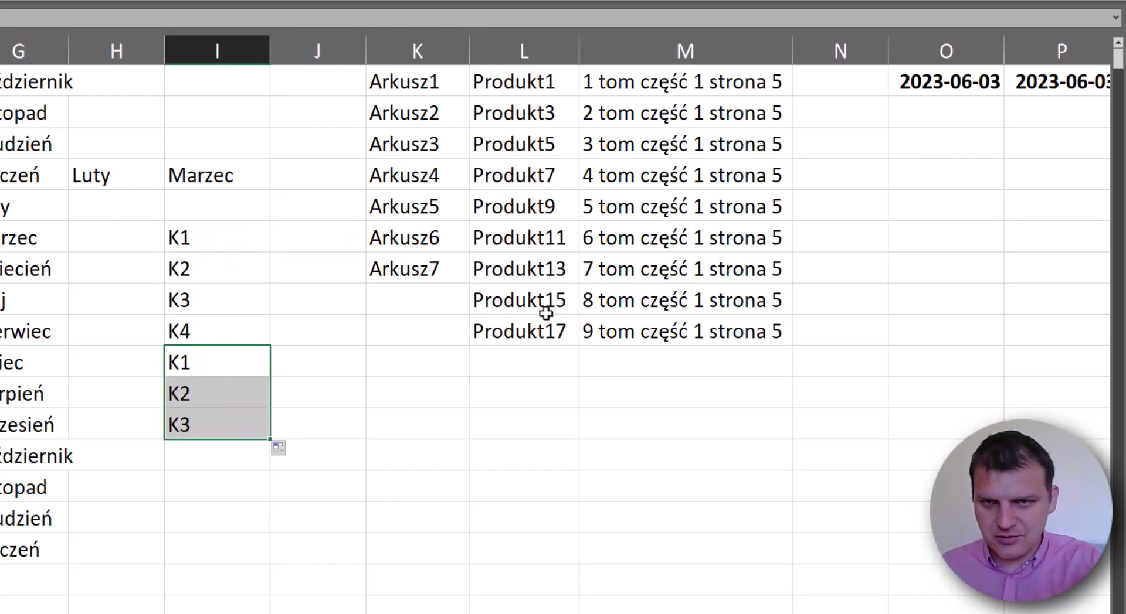
Fill the bold date in O1 day by day down to O7
{"action": "scroll", "coordinate": [554, 324], "scroll_direction": "right", "scroll_amount": 5}
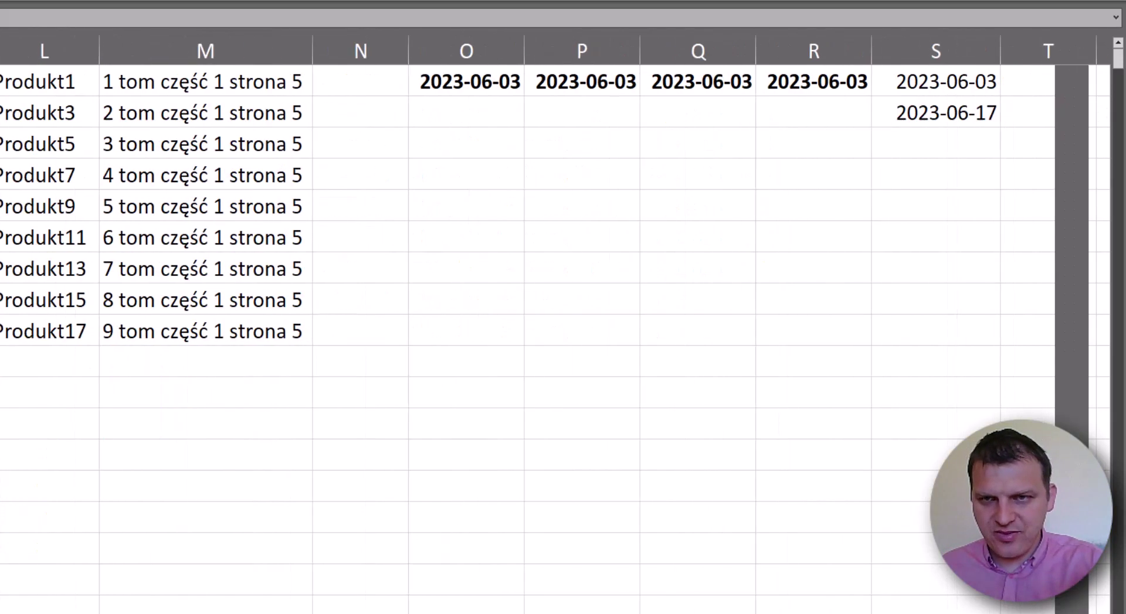
{"action": "scroll", "coordinate": [555, 324], "scroll_direction": "right", "scroll_amount": 2}
{"action": "scroll", "coordinate": [555, 324], "scroll_direction": "right", "scroll_amount": 1}
{"action": "scroll", "coordinate": [554, 324], "scroll_direction": "right", "scroll_amount": 1}
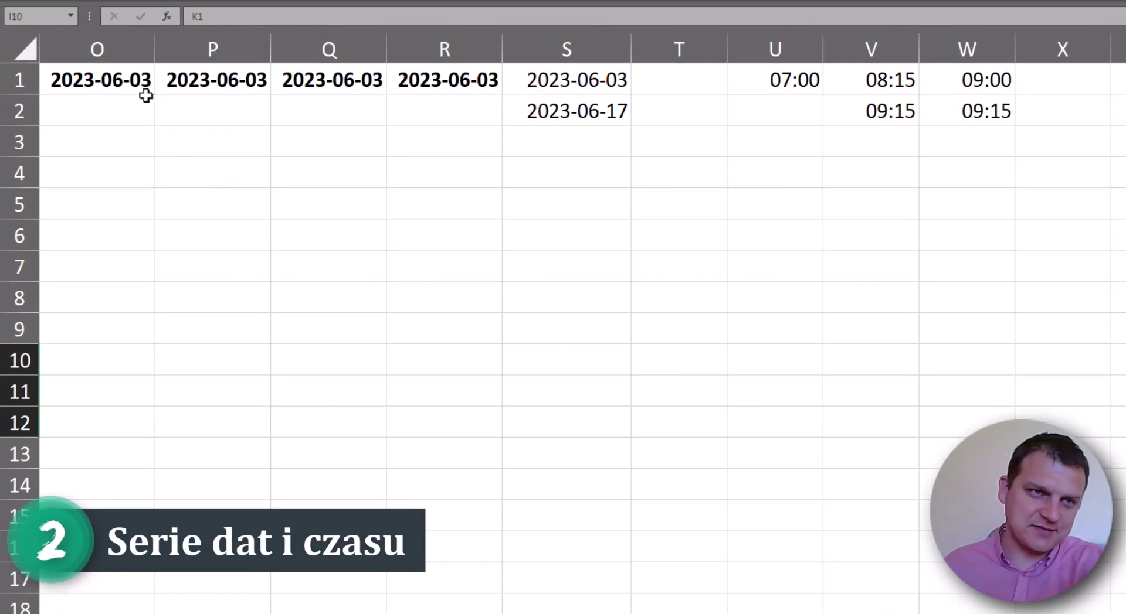
{"action": "left_click", "coordinate": [133, 82]}
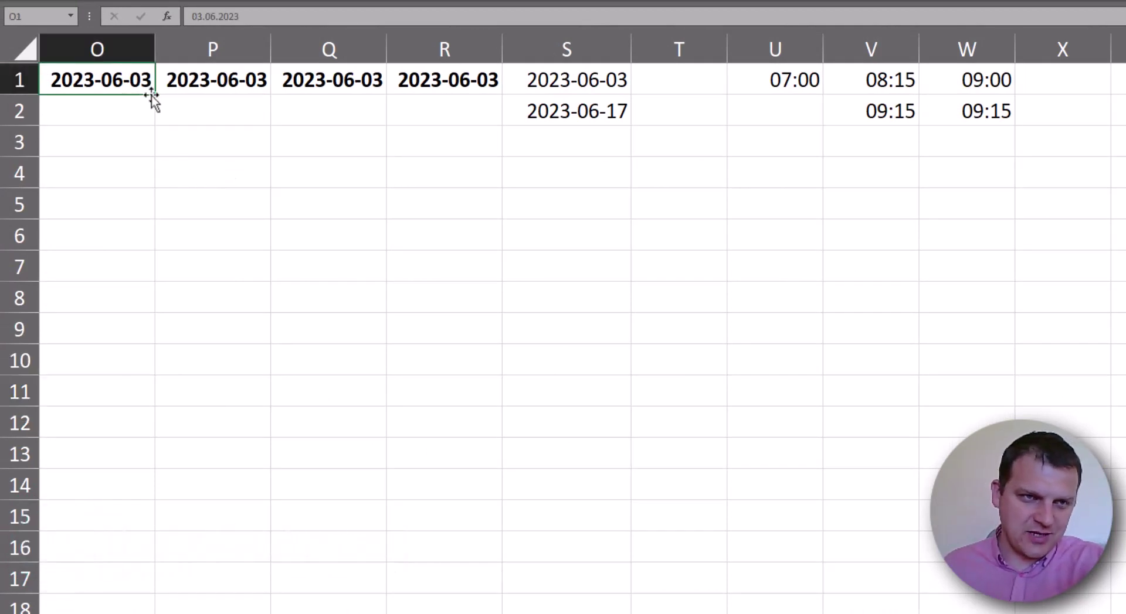
{"action": "left_click_drag", "start_coordinate": [156, 95], "coordinate": [150, 280]}
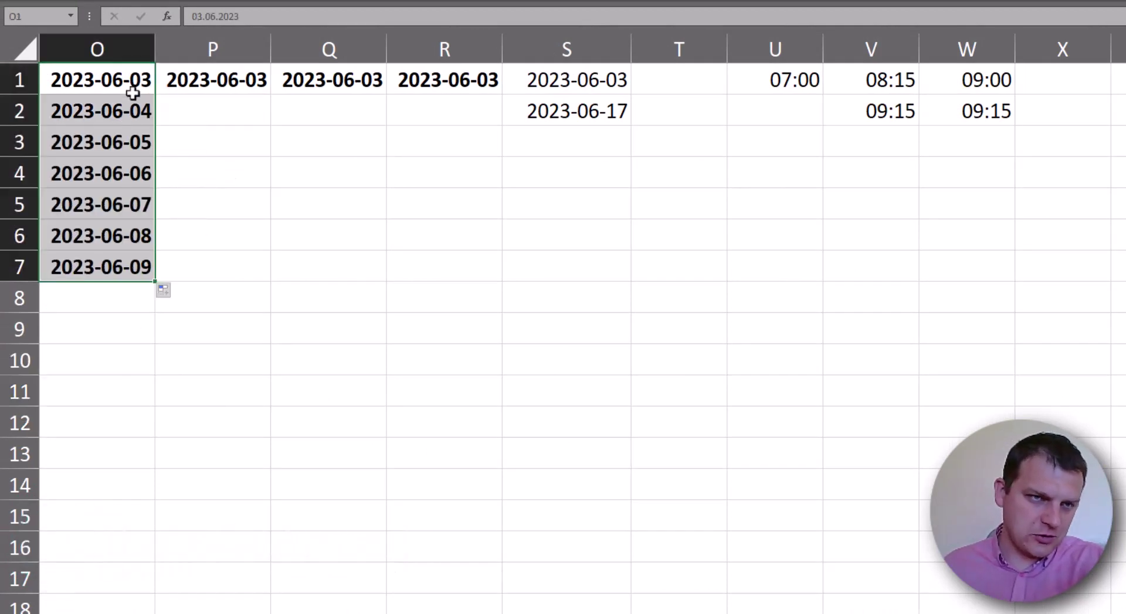
Fill P1's date down to P7 with weekdays only, ending at 2023-06-12
{"action": "left_click", "coordinate": [255, 79]}
{"action": "left_click_drag", "start_coordinate": [270, 94], "coordinate": [270, 278]}
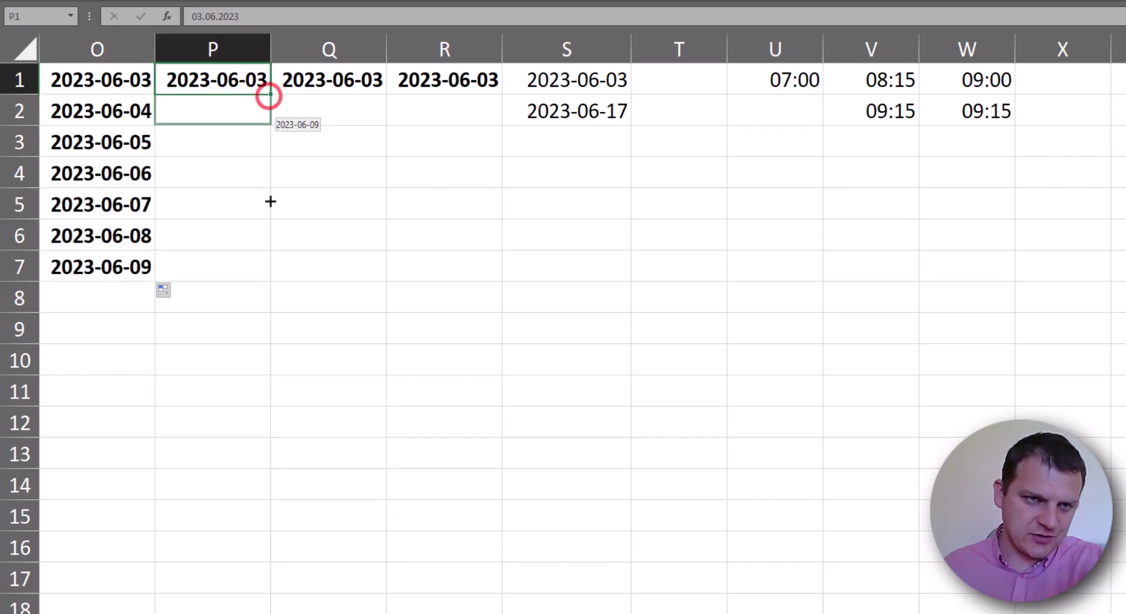
{"action": "left_click", "coordinate": [280, 291]}
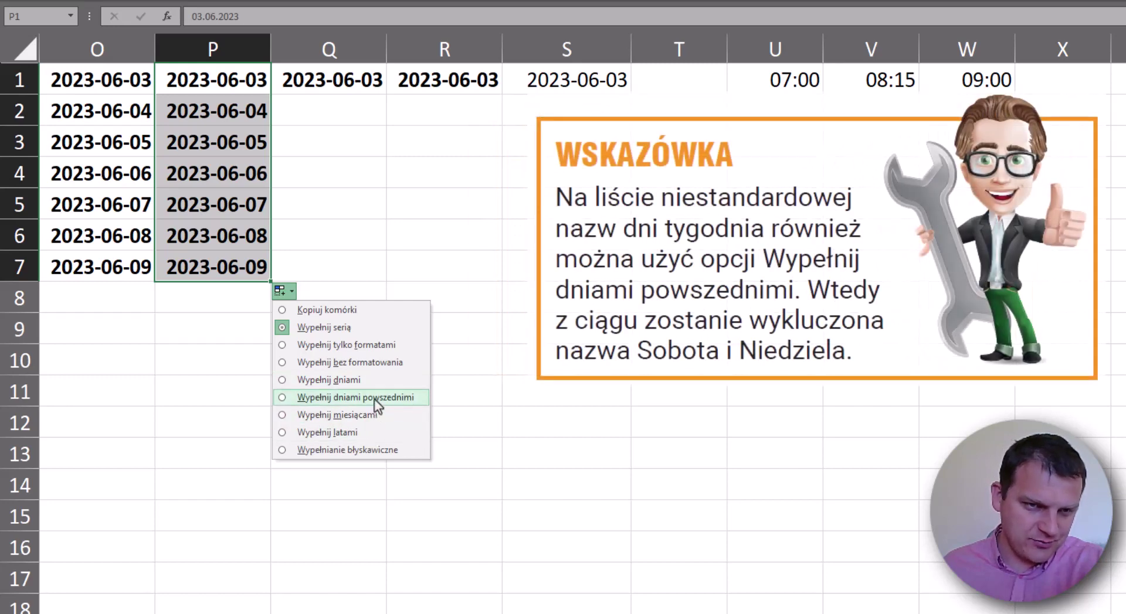
{"action": "left_click", "coordinate": [374, 399]}
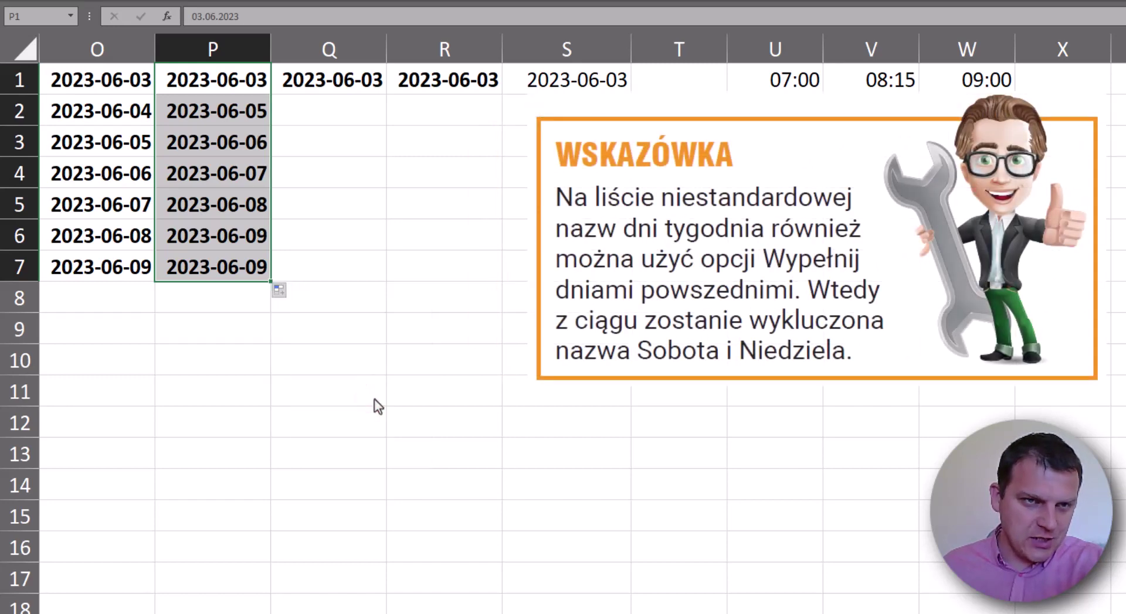
{"action": "left_click", "coordinate": [246, 88]}
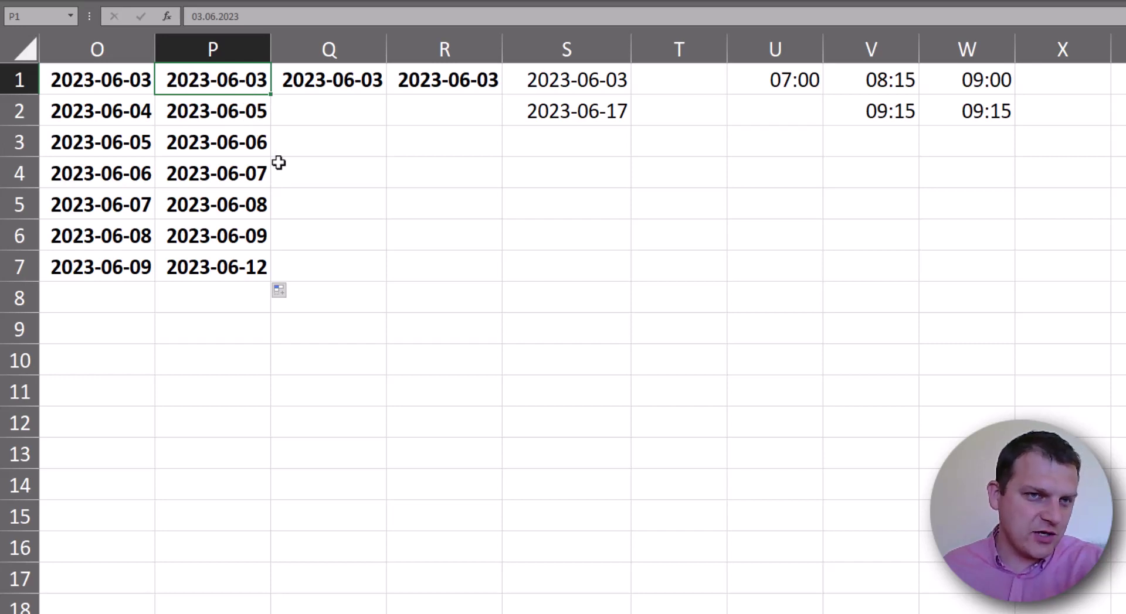
Fill Q1:Q7 with monthly dates from 2023-06-03 using 'Wypełnij miesiącami'
{"action": "left_click", "coordinate": [258, 98]}
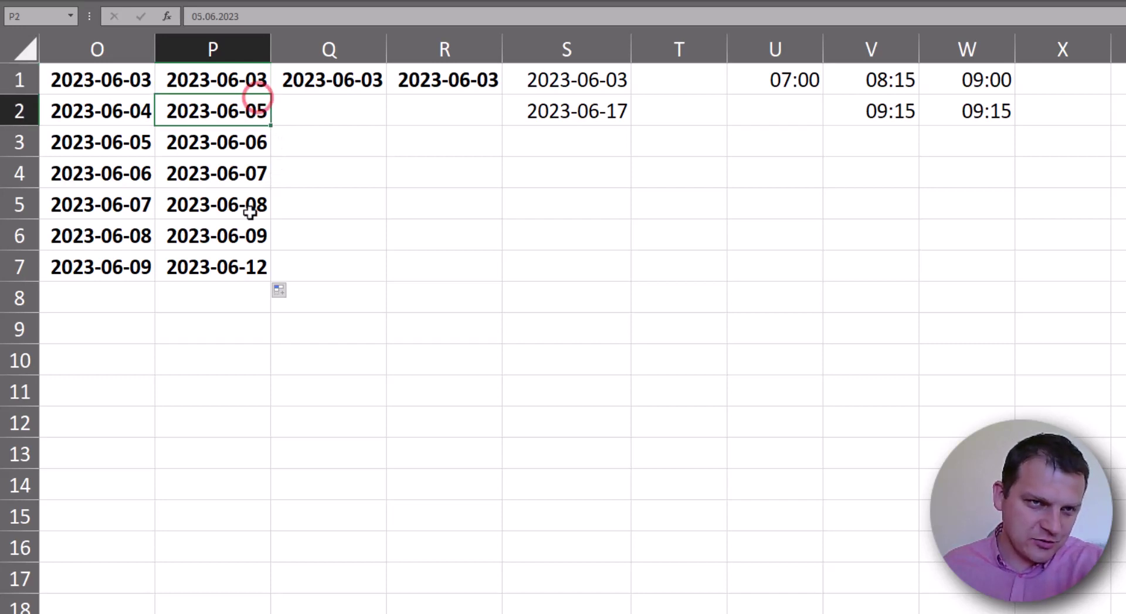
{"action": "left_click", "coordinate": [256, 239]}
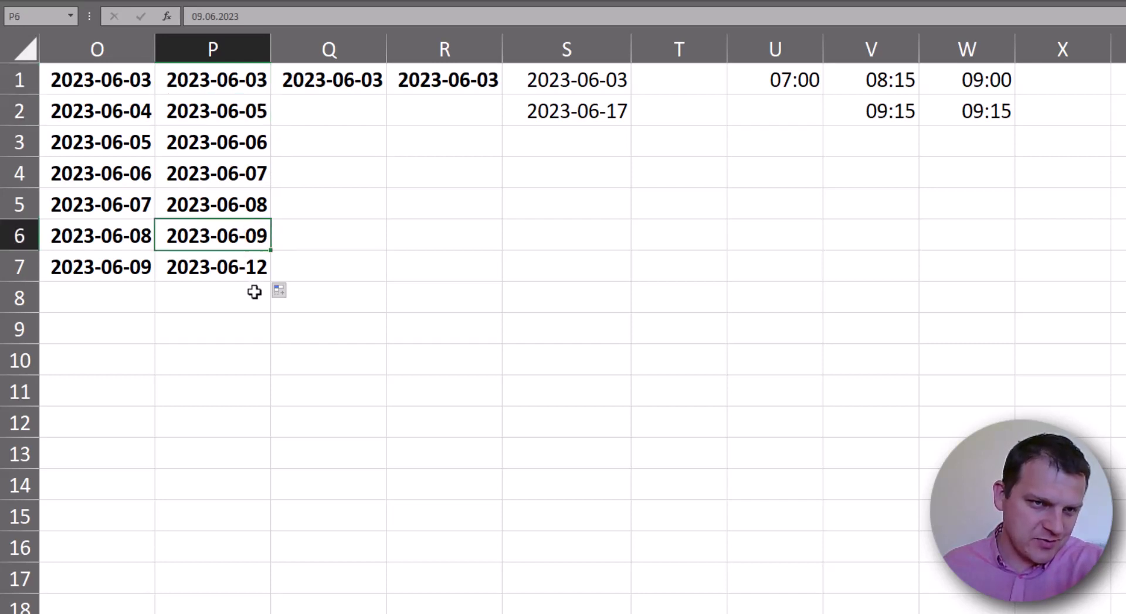
{"action": "left_click", "coordinate": [254, 271]}
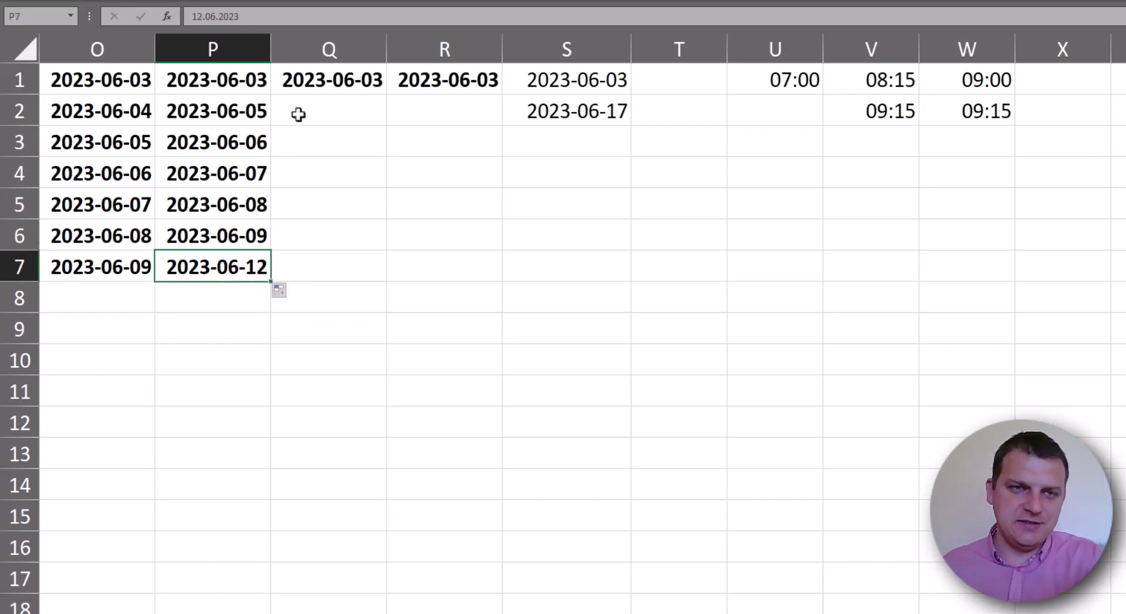
{"action": "left_click", "coordinate": [352, 85]}
{"action": "left_click_drag", "start_coordinate": [389, 94], "coordinate": [392, 286]}
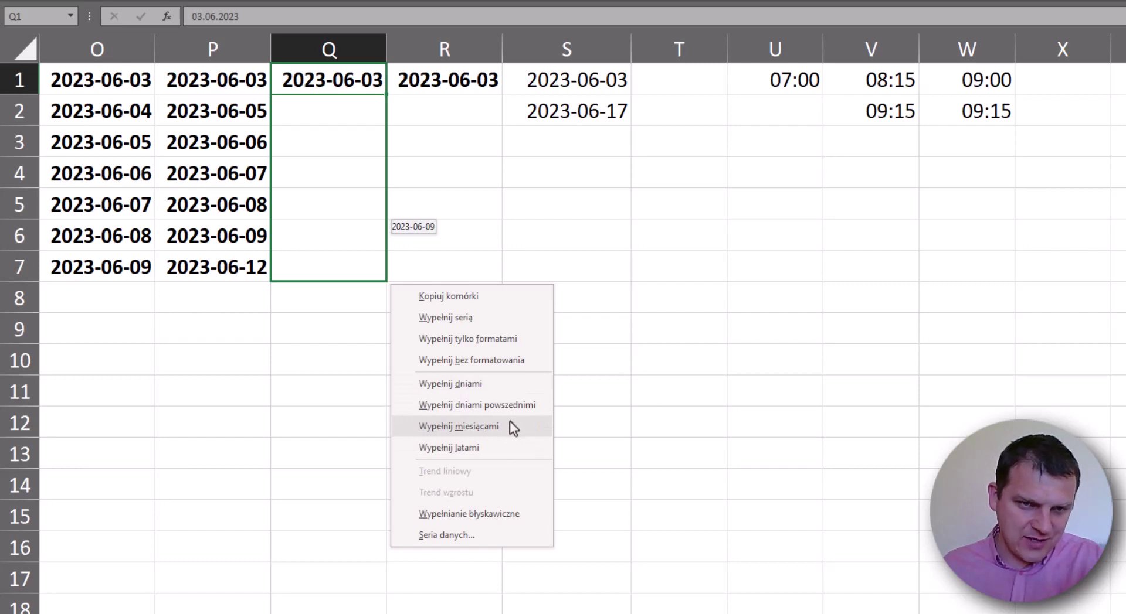
{"action": "left_click", "coordinate": [485, 429]}
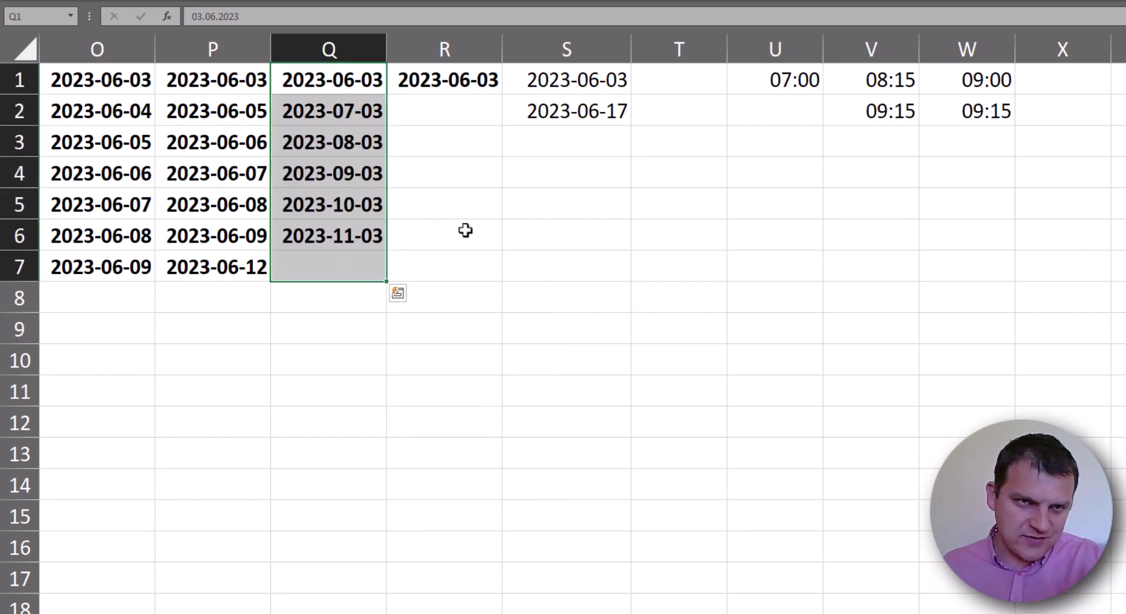
{"action": "left_click", "coordinate": [344, 117]}
Continue the monthly series from Q7 into Q8:Q9, ending at 2024-02-03
{"action": "left_click", "coordinate": [346, 144]}
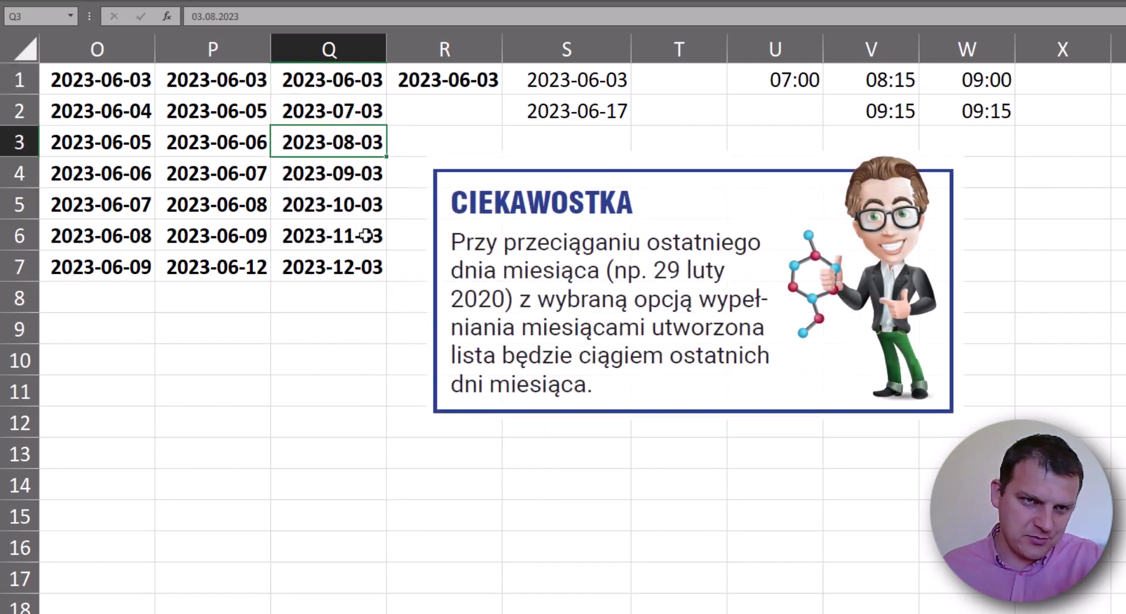
{"action": "left_click_drag", "start_coordinate": [355, 249], "coordinate": [389, 364]}
{"action": "left_click", "coordinate": [376, 271]}
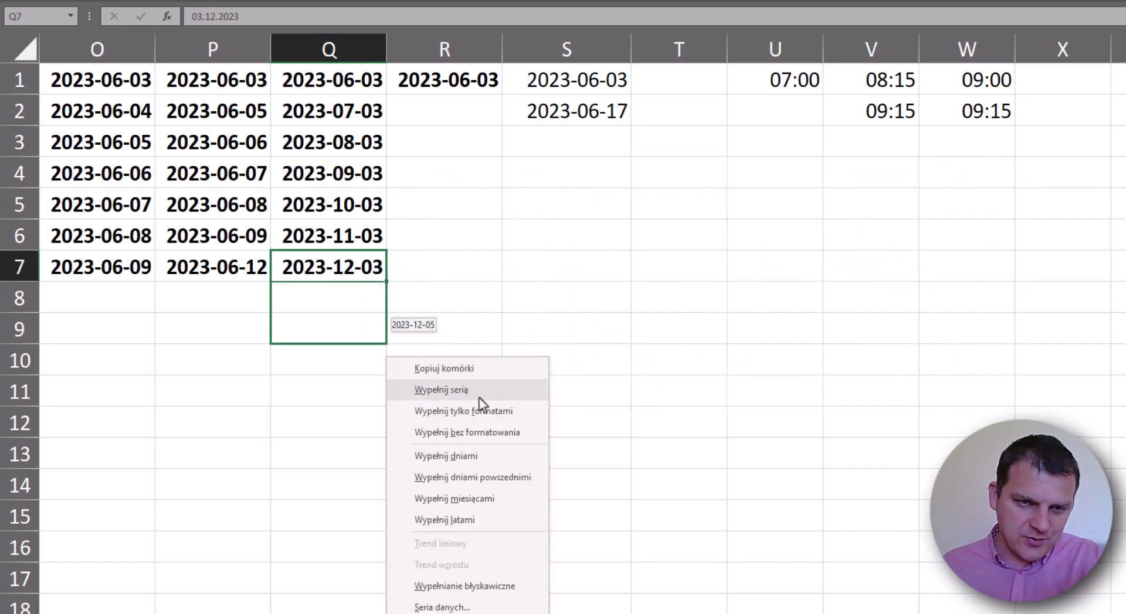
{"action": "left_click", "coordinate": [512, 495]}
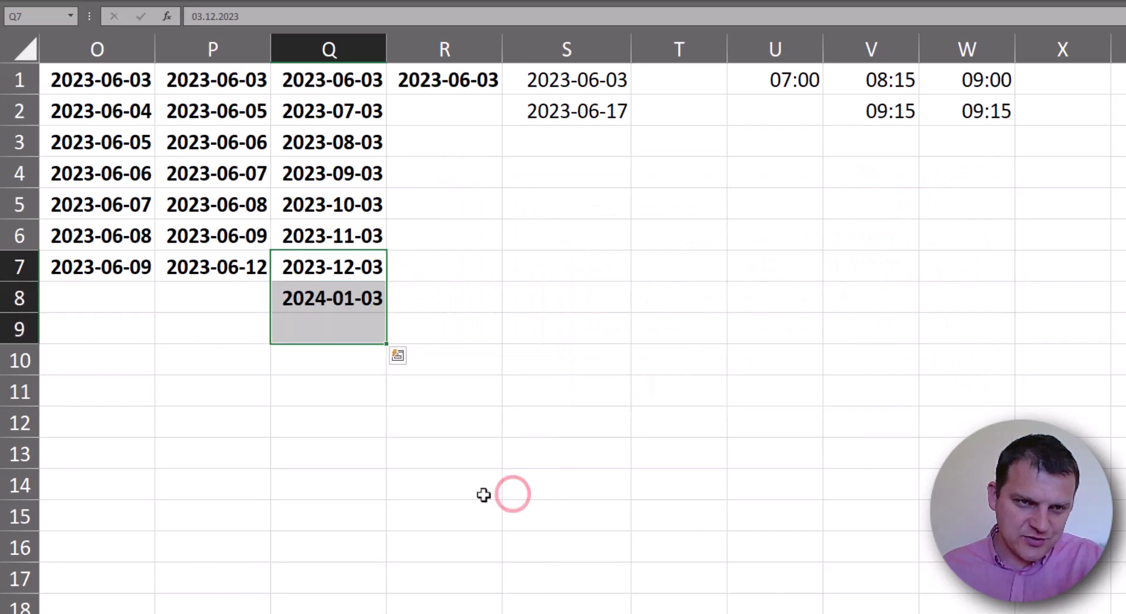
{"action": "left_click", "coordinate": [333, 303]}
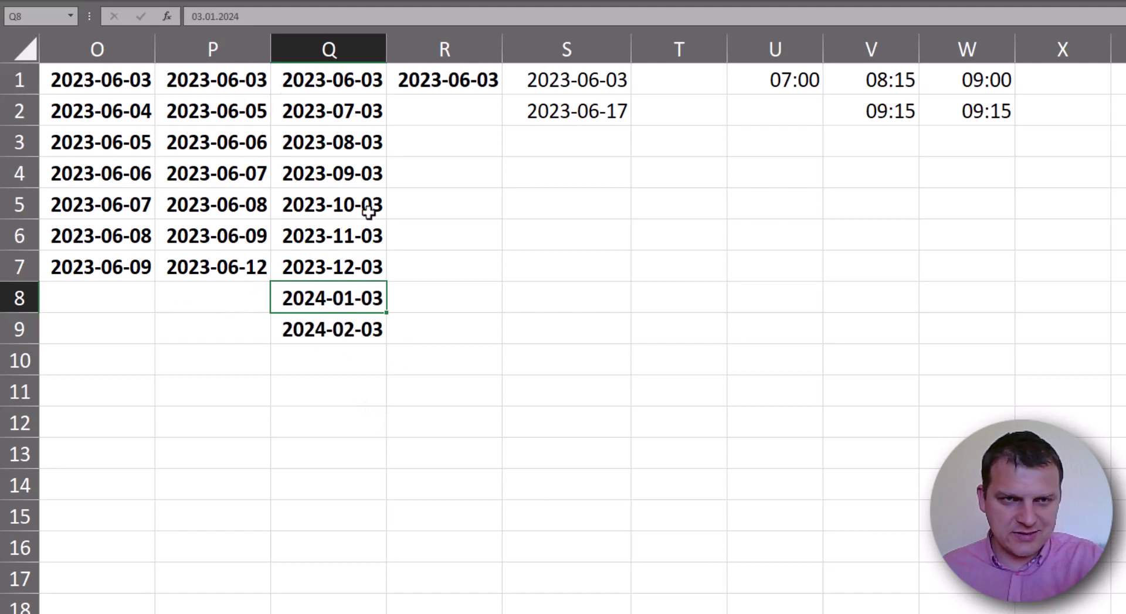
{"action": "left_click", "coordinate": [460, 88]}
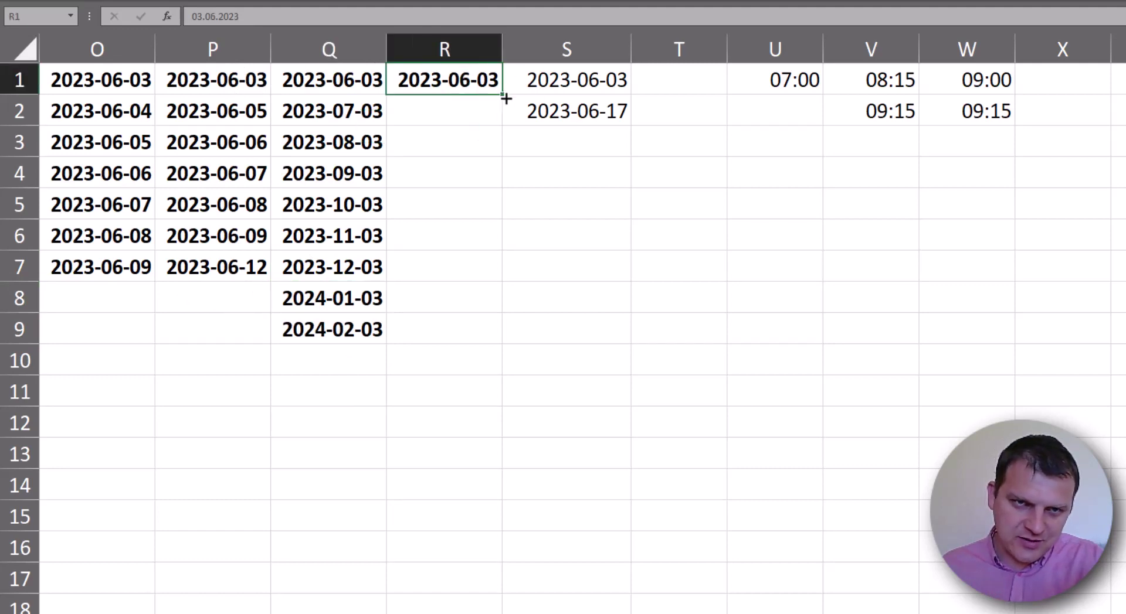
Fill R1:R7 yearly to 2029-06-03 and extend S1:S2 in 14-day steps to 2023-08-26
{"action": "left_click_drag", "start_coordinate": [503, 98], "coordinate": [489, 268]}
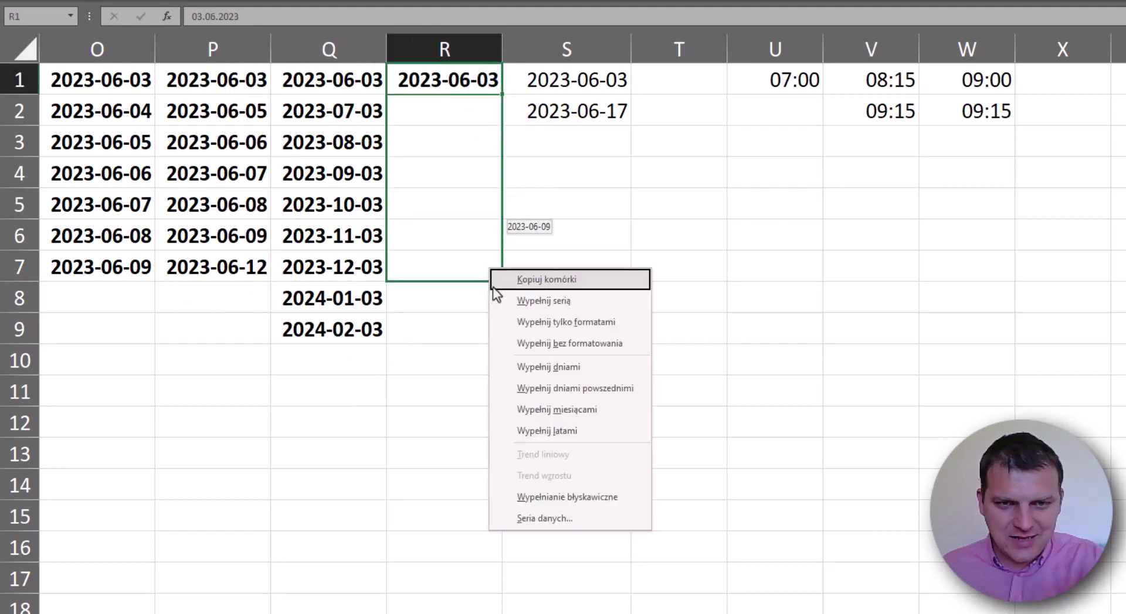
{"action": "left_click", "coordinate": [572, 431]}
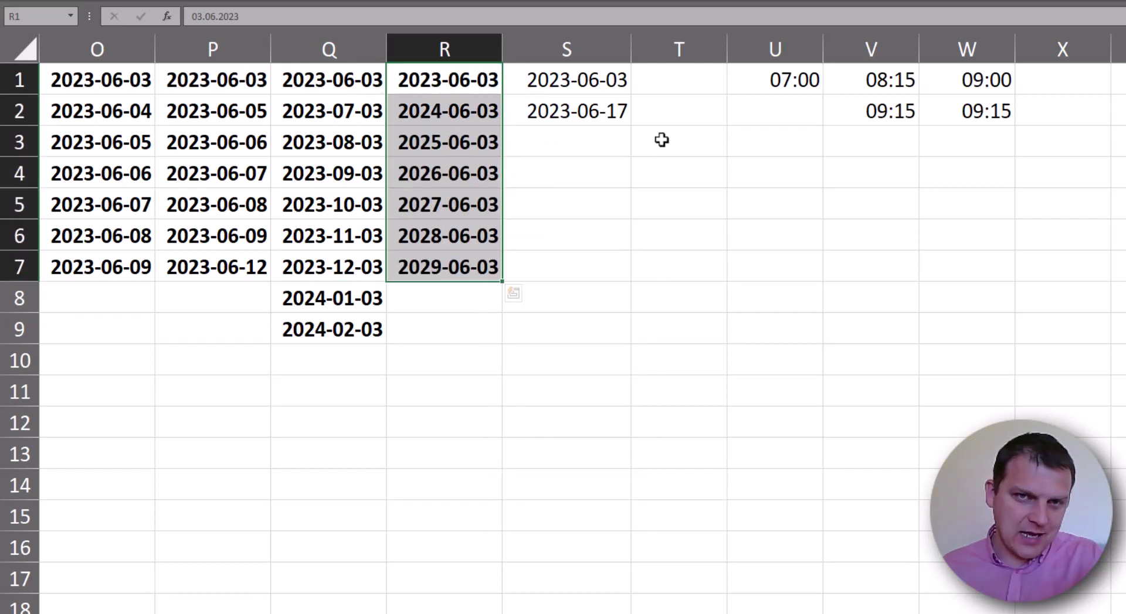
{"action": "left_click_drag", "start_coordinate": [615, 80], "coordinate": [612, 109]}
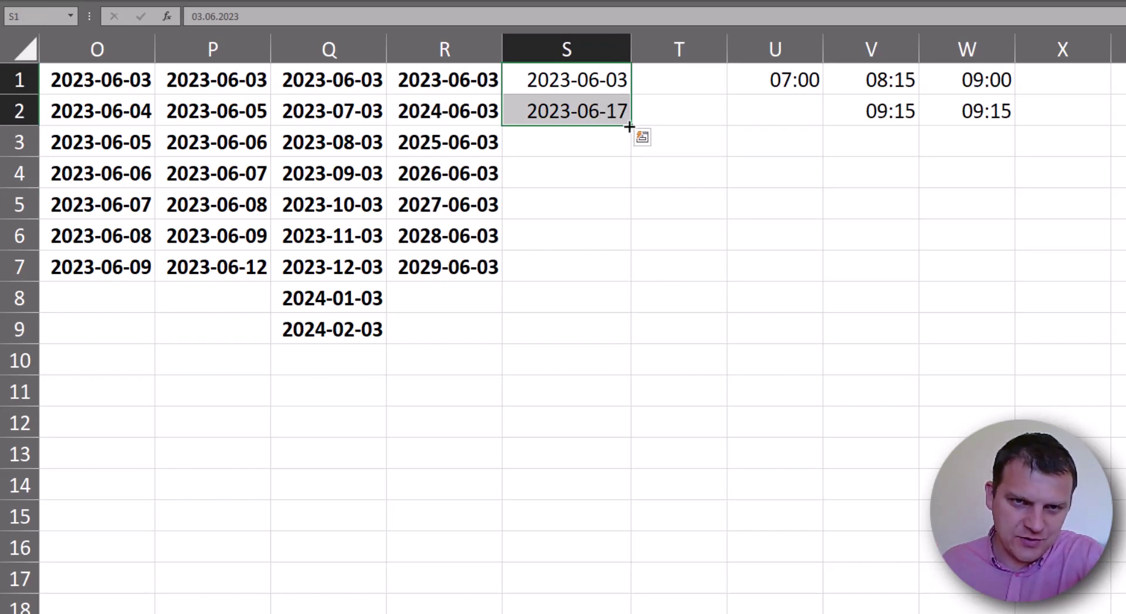
{"action": "left_click_drag", "start_coordinate": [632, 125], "coordinate": [631, 275]}
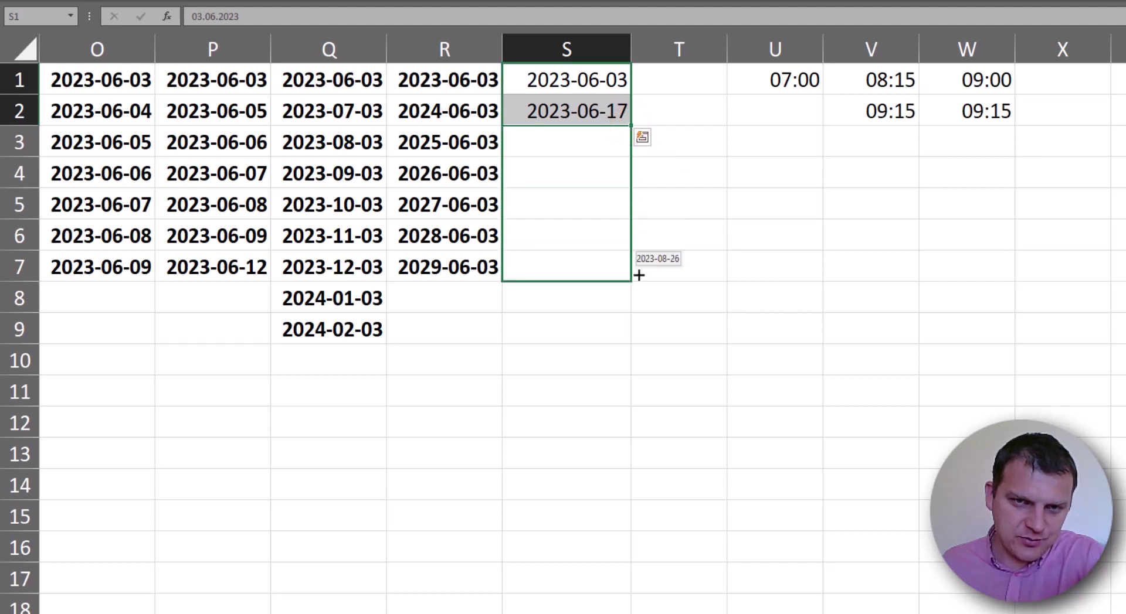
{"action": "left_click", "coordinate": [611, 149]}
{"action": "left_click", "coordinate": [611, 176]}
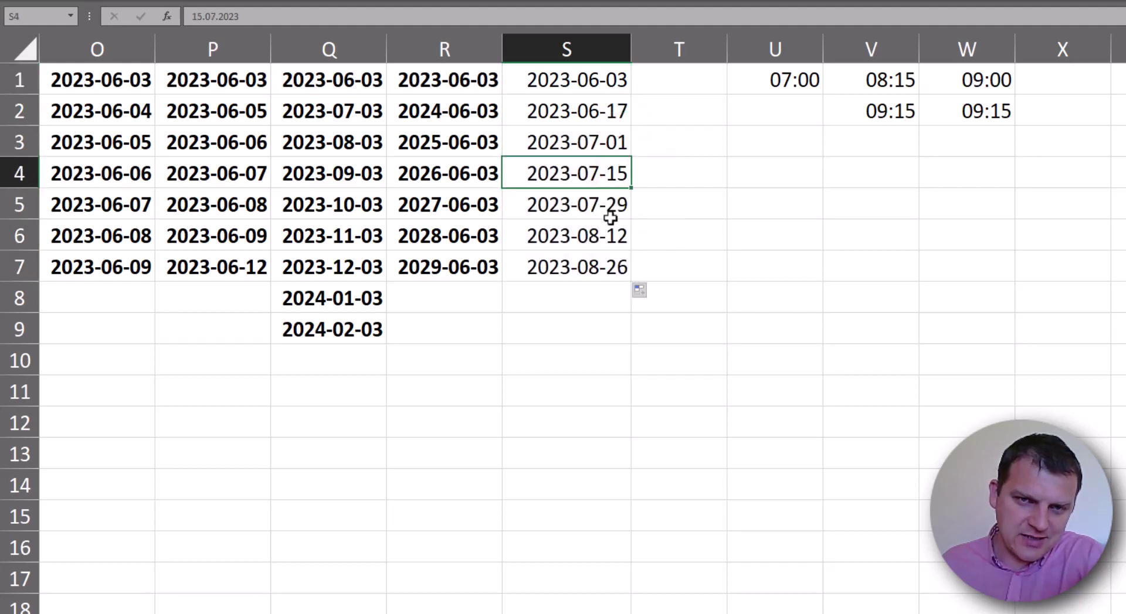
{"action": "left_click", "coordinate": [611, 211]}
{"action": "left_click", "coordinate": [606, 234]}
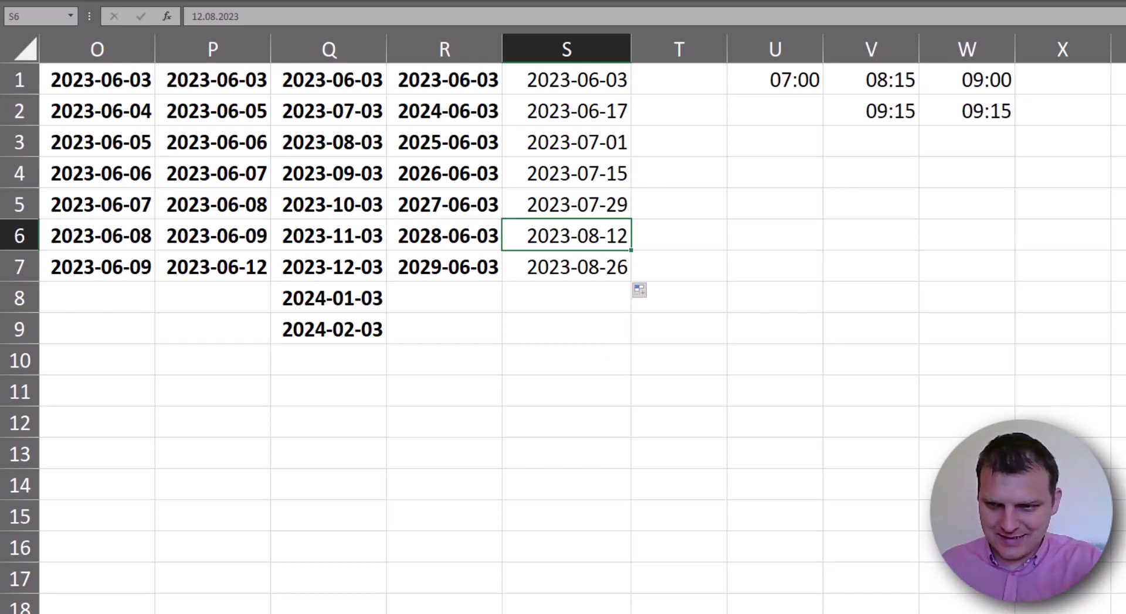
Fill U1:U5 with an hourly time series from the U1 start time
{"action": "scroll", "coordinate": [414, 262], "scroll_direction": "right", "scroll_amount": 1}
{"action": "scroll", "coordinate": [414, 262], "scroll_direction": "right", "scroll_amount": 2}
{"action": "scroll", "coordinate": [414, 262], "scroll_direction": "right", "scroll_amount": 2}
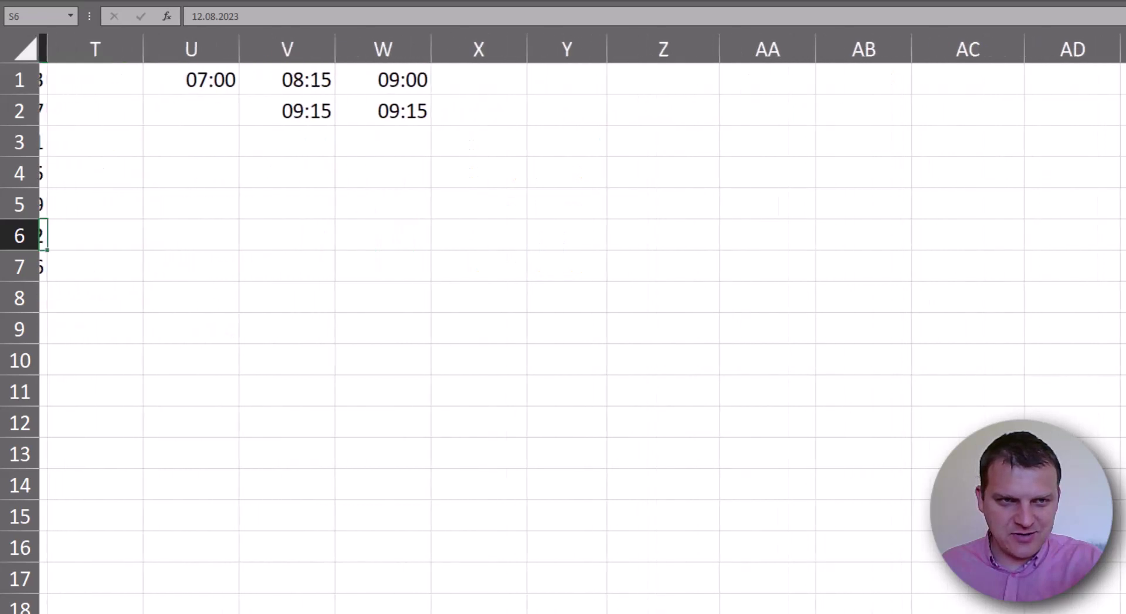
{"action": "scroll", "coordinate": [414, 262], "scroll_direction": "right", "scroll_amount": 1}
{"action": "left_click", "coordinate": [111, 81]}
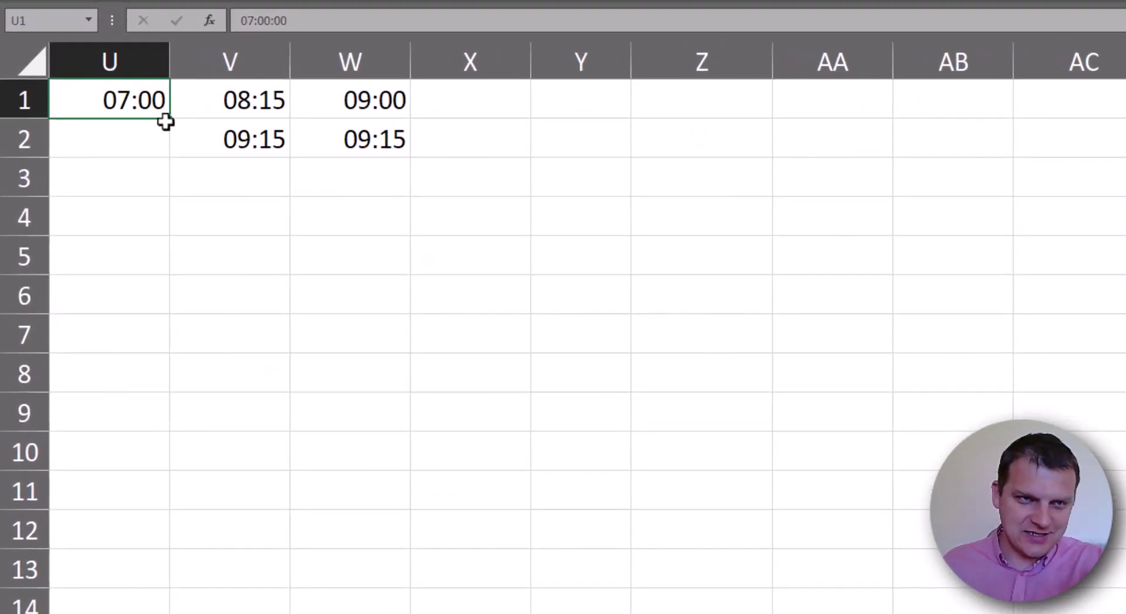
{"action": "mouse_move", "coordinate": [171, 124]}
{"action": "left_mouse_down"}
{"action": "mouse_move", "coordinate": [176, 304]}
{"action": "mouse_move", "coordinate": [181, 281]}
{"action": "left_mouse_up"}
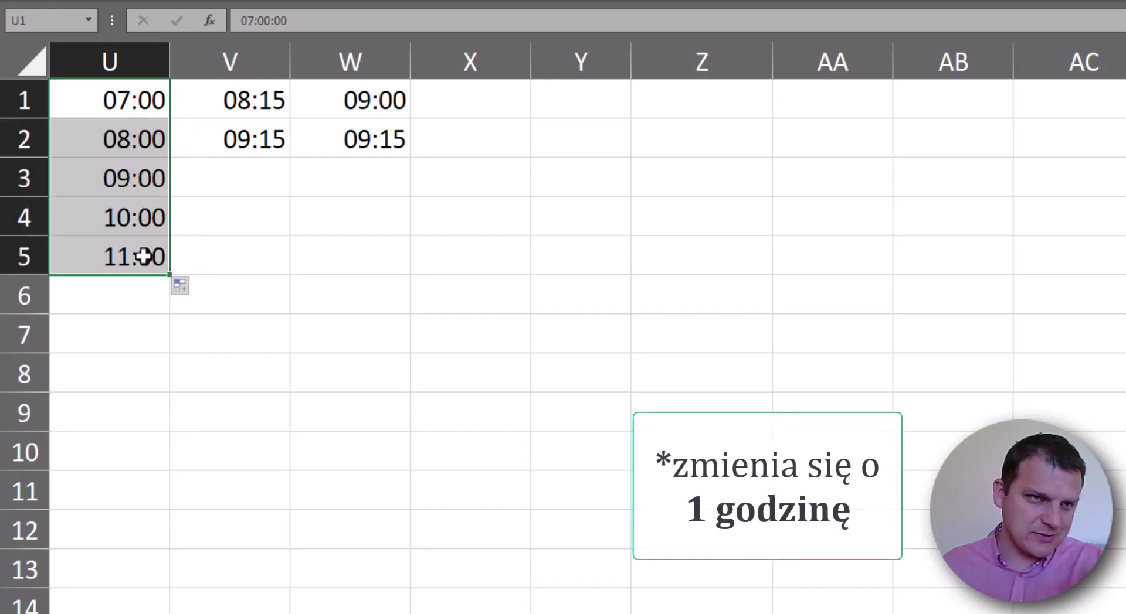
Clear the 09:15 in V2 and fill V1:V6 hourly from 08:15
{"action": "left_click", "coordinate": [254, 140]}
{"action": "key", "text": "Delete"}
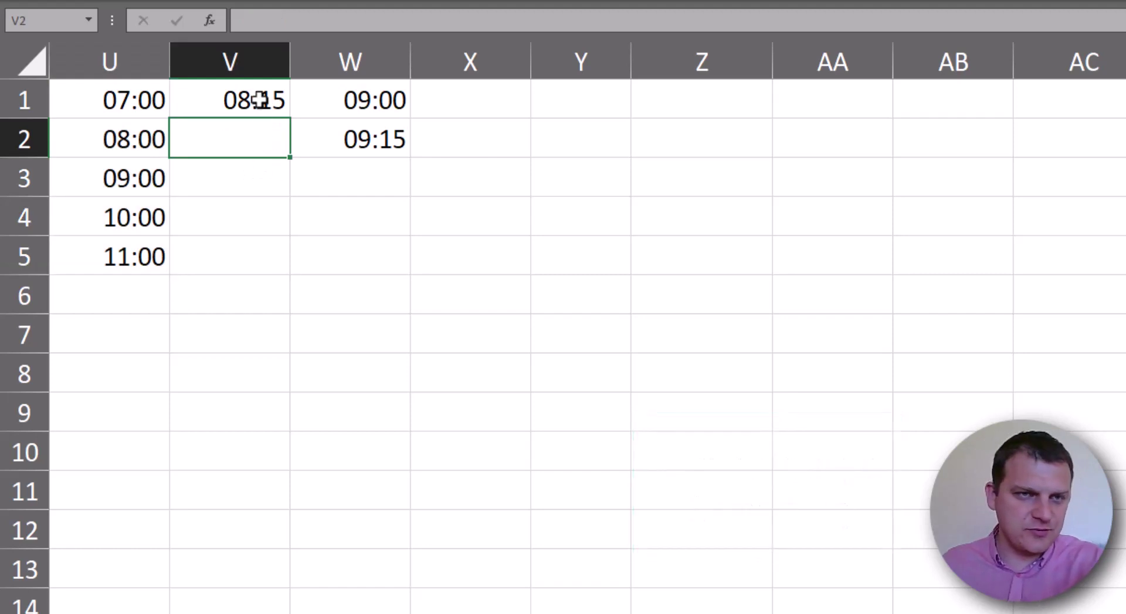
{"action": "left_click", "coordinate": [244, 101]}
{"action": "left_click_drag", "start_coordinate": [289, 119], "coordinate": [293, 300]}
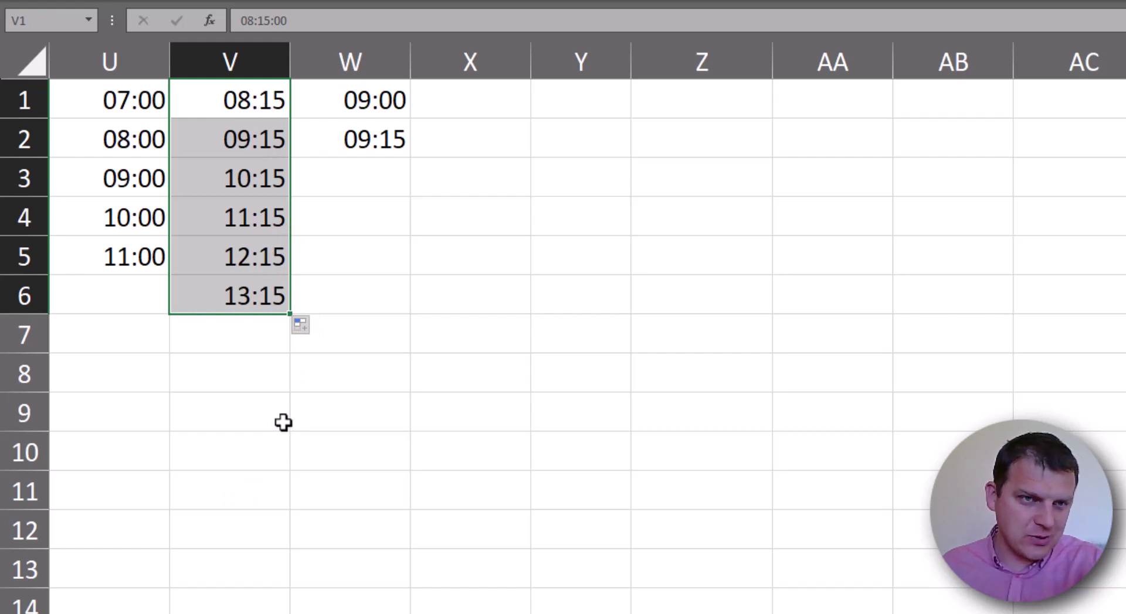
Extend the W1:W2 pattern into 15-minute steps from 09:00 to 11:15 down to W10
{"action": "left_click_drag", "start_coordinate": [394, 97], "coordinate": [394, 131]}
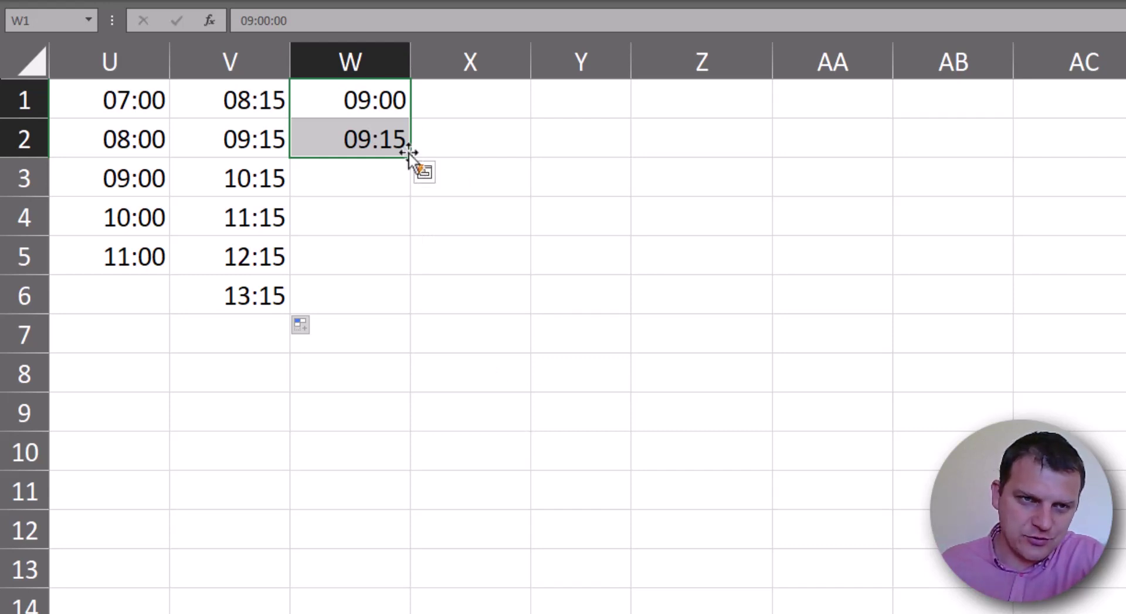
{"action": "left_click_drag", "start_coordinate": [411, 159], "coordinate": [404, 466]}
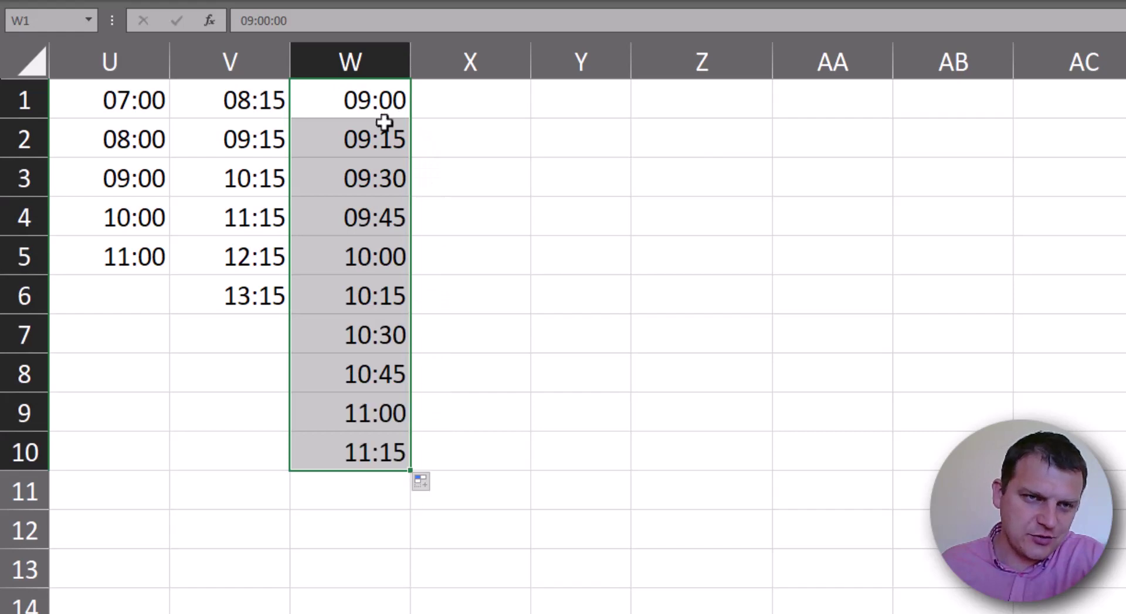
{"action": "left_click", "coordinate": [388, 221]}
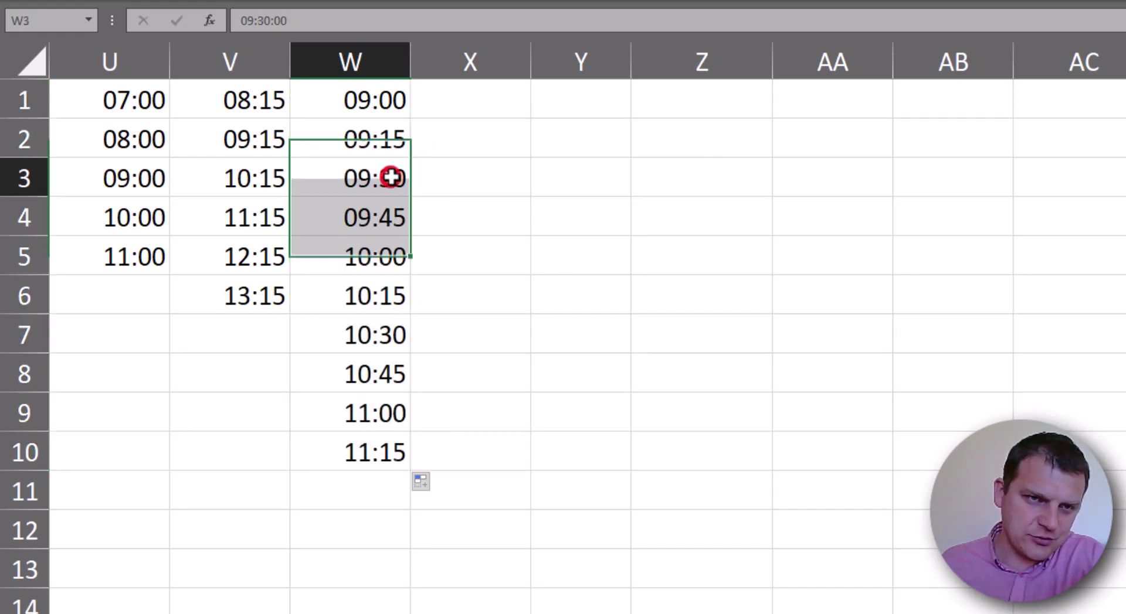
{"action": "left_click", "coordinate": [389, 258]}
{"action": "left_click", "coordinate": [389, 297]}
{"action": "left_click", "coordinate": [387, 335]}
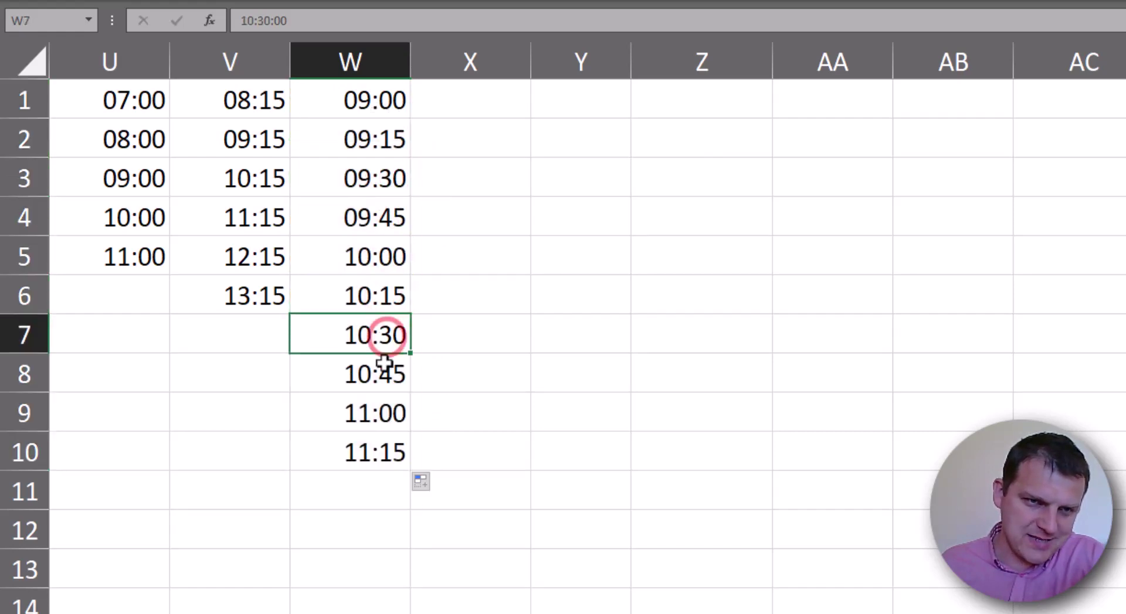
{"action": "left_click", "coordinate": [388, 378]}
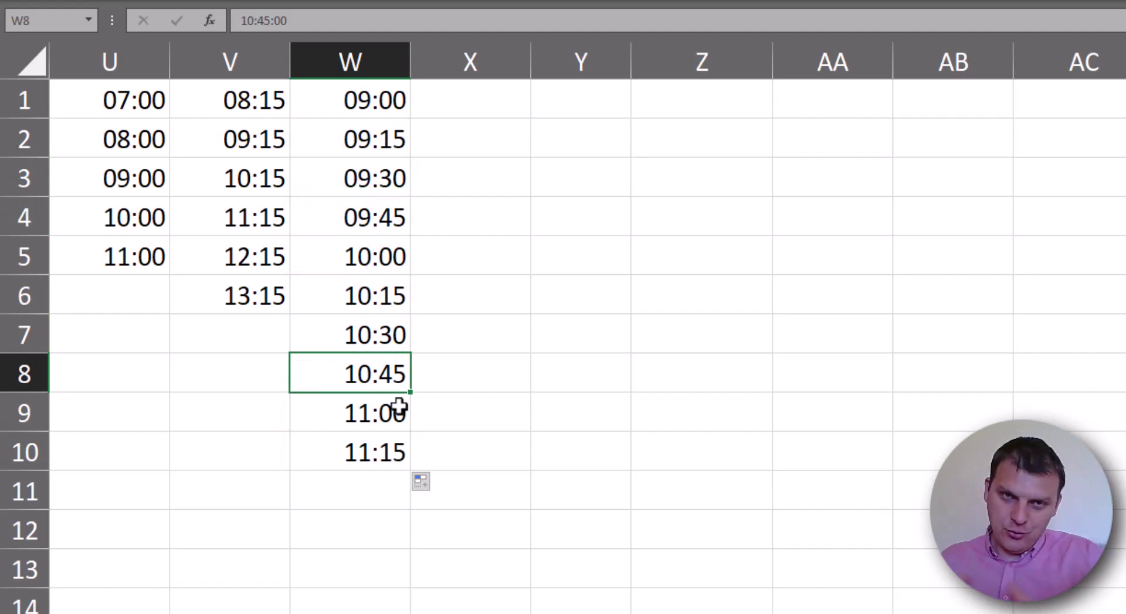